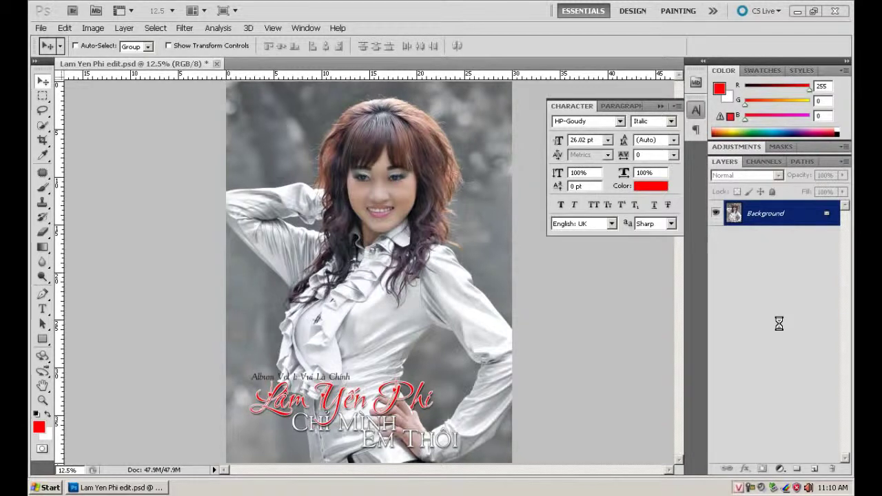
left_click(40, 29)
left_click(100, 207)
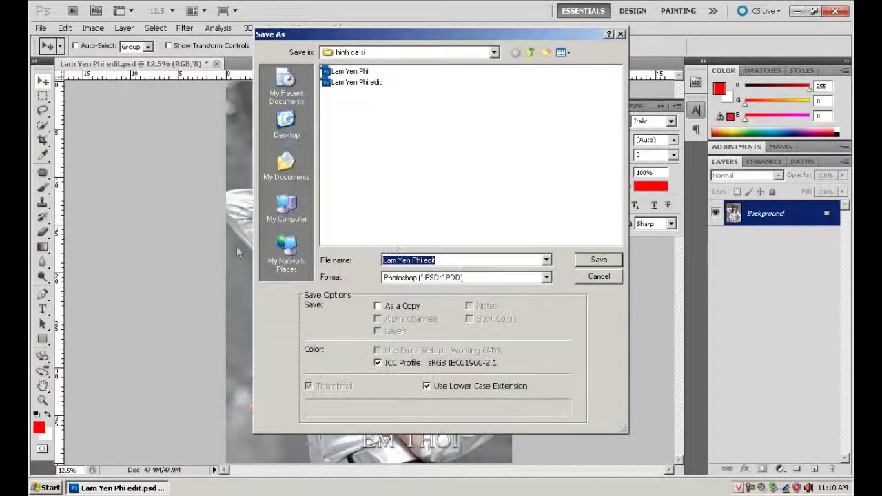
left_click(451, 278)
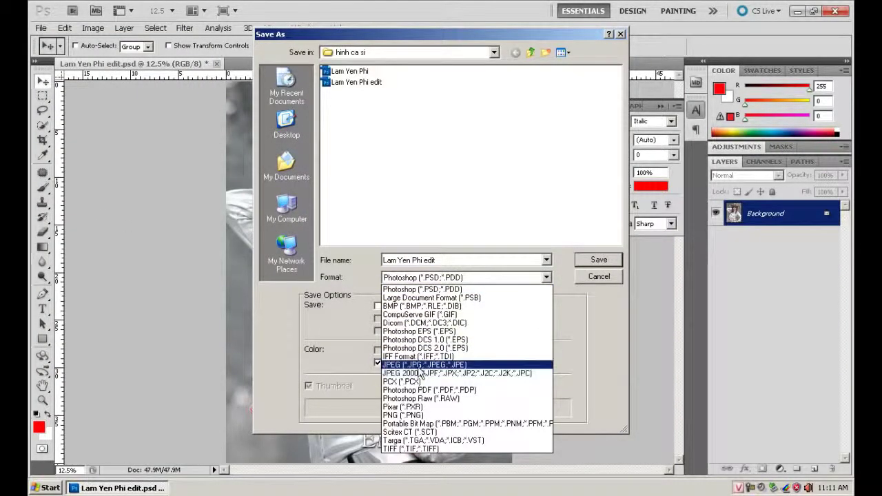
left_click(420, 366)
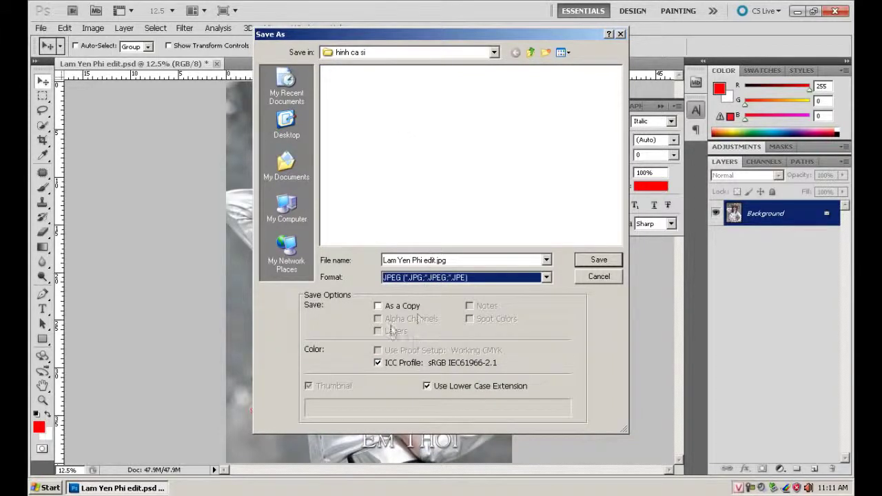
left_click(388, 364)
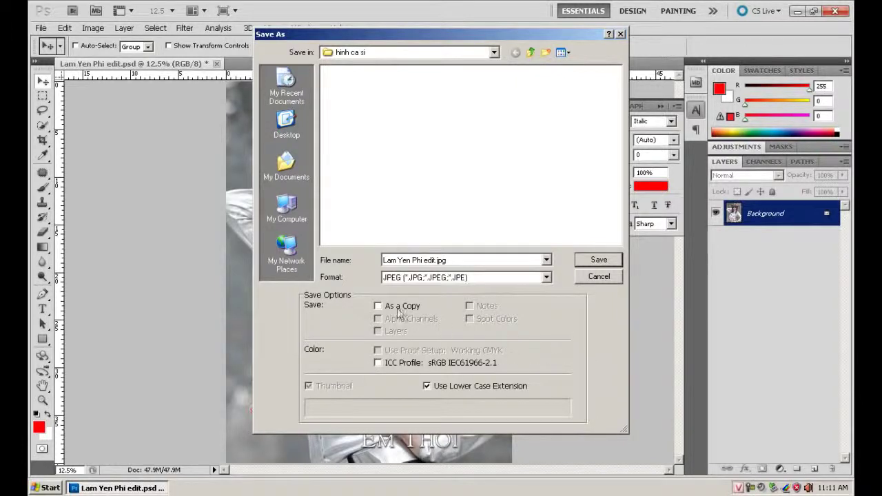
left_click(377, 363)
Step: Save the JPEG at quality 12 (Maximum) with Baseline Optimized encoding
left_click(599, 265)
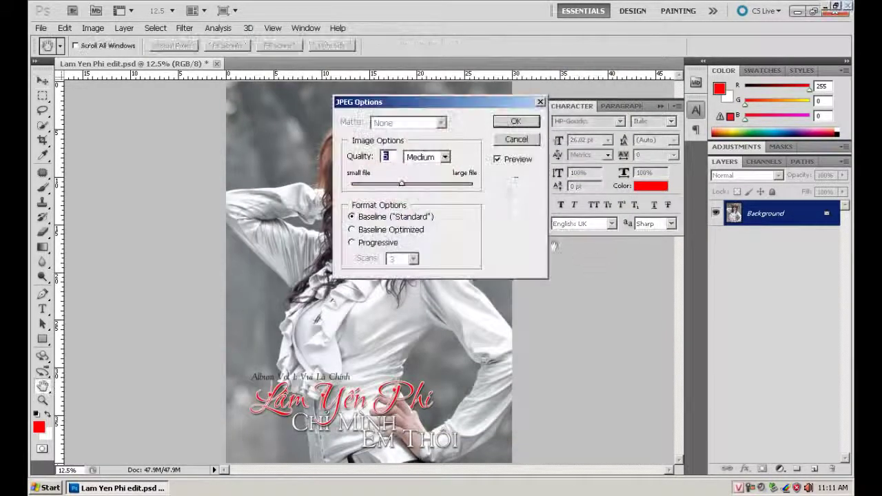
left_click_drag(408, 183, 494, 199)
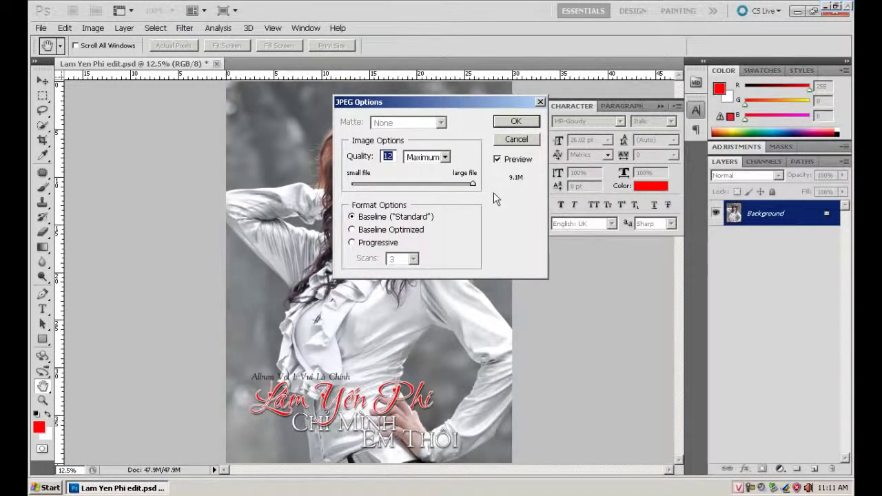
left_click_drag(364, 107, 406, 253)
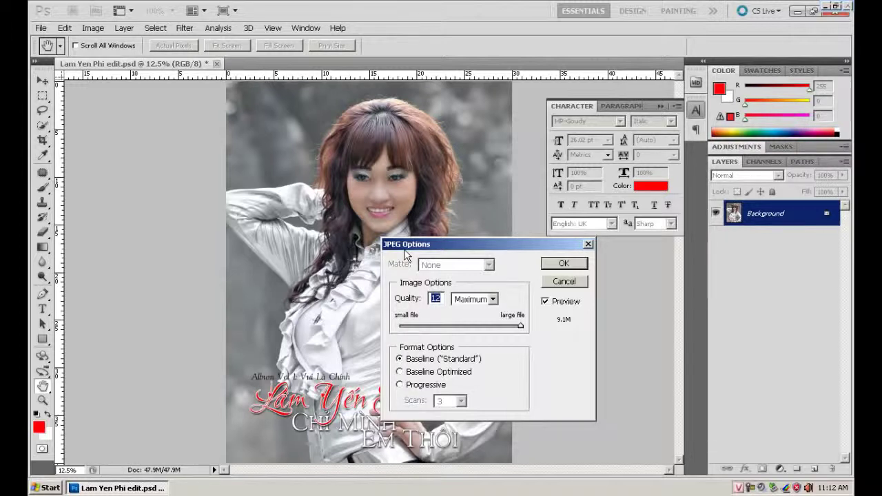
left_click(464, 373)
left_click(473, 359)
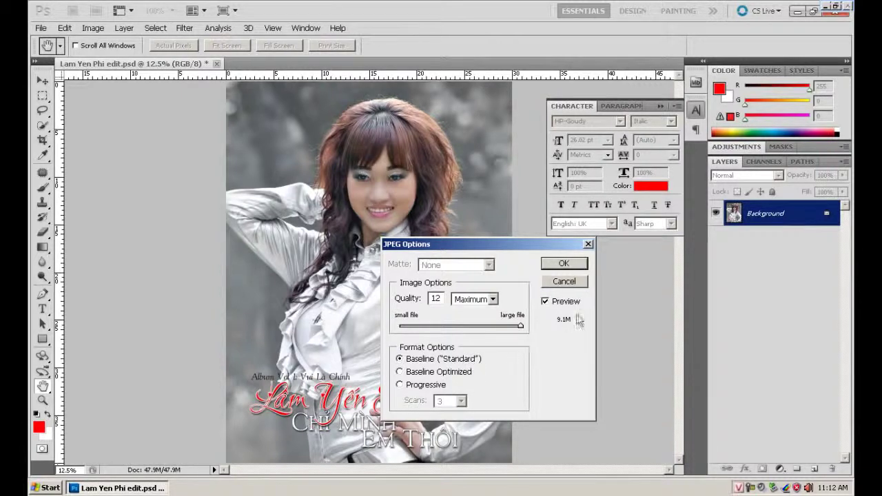
left_click(457, 371)
left_click(572, 266)
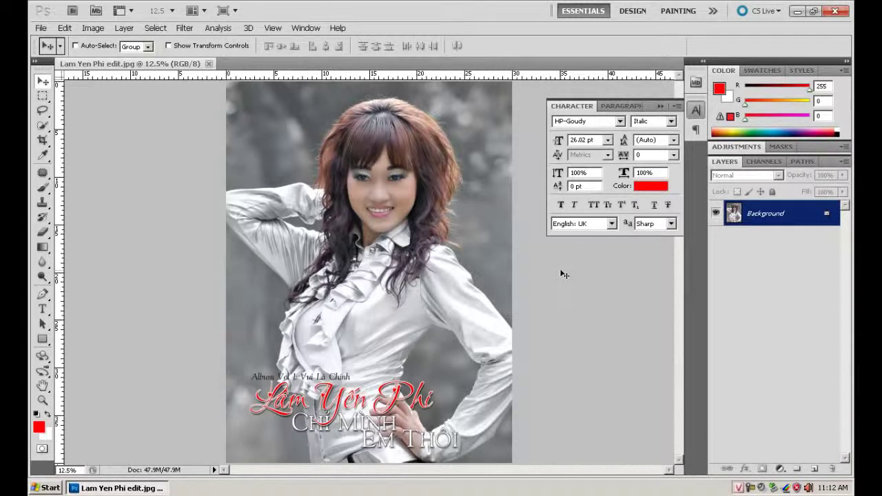
Step: Close the portrait document and Character panel, then minimise Photoshop to the desktop
left_click(209, 63)
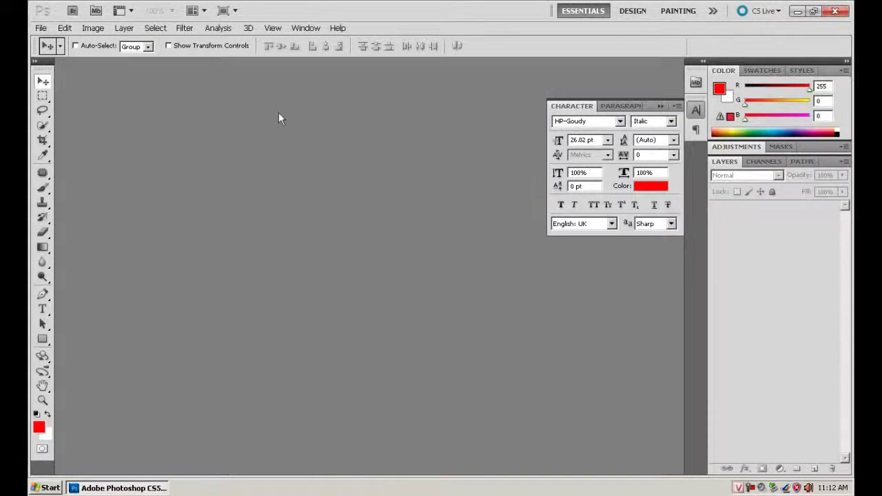
left_click(677, 106)
left_click(755, 310)
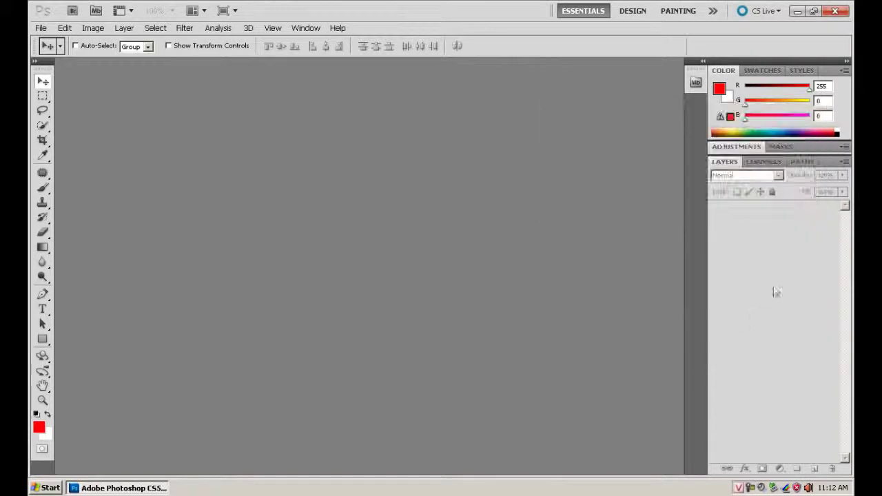
left_click(797, 14)
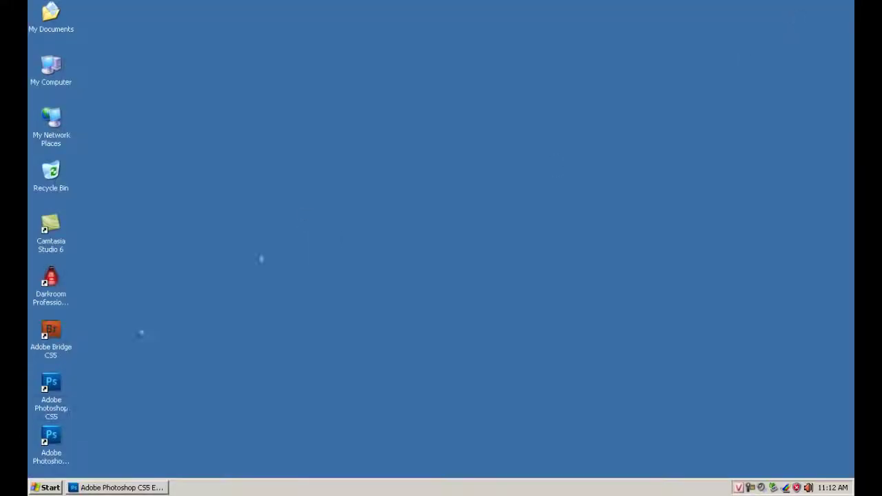
left_click(61, 303)
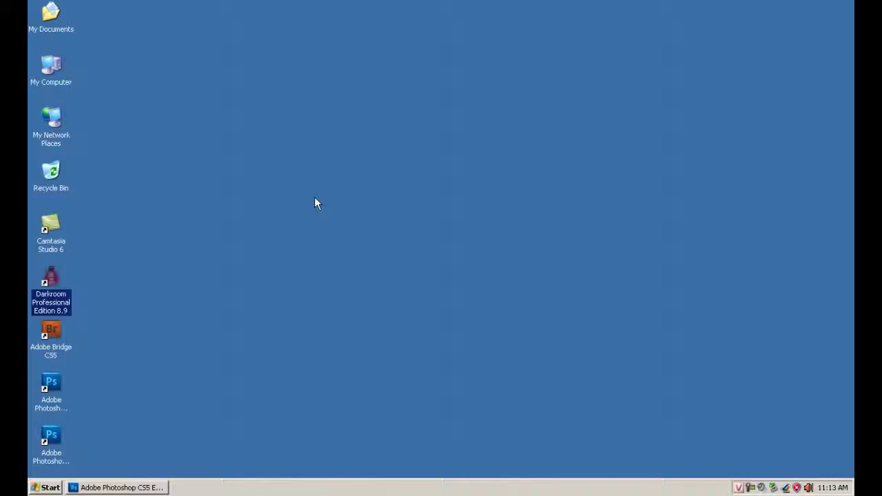
Step: Open lam yen phi edit.jpg from DATA (E:) > hinh ca si in Darkroom's photo workshop
double_click(60, 295)
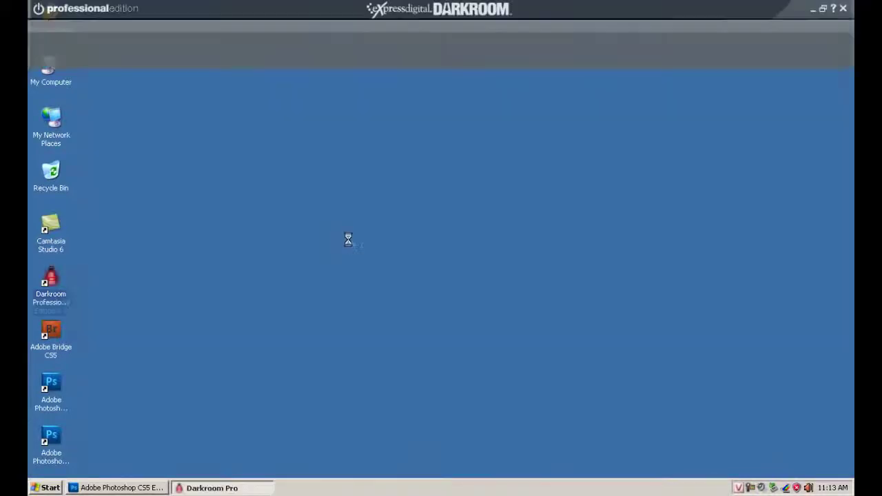
left_click(422, 328)
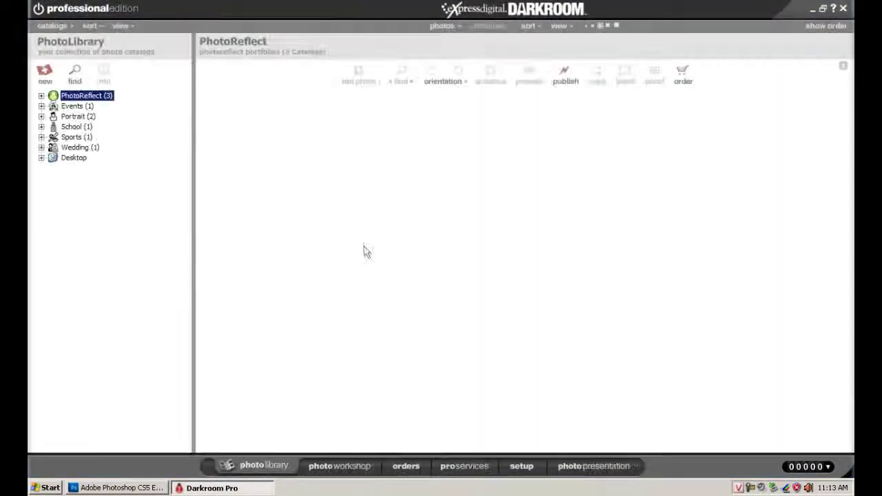
double_click(71, 159)
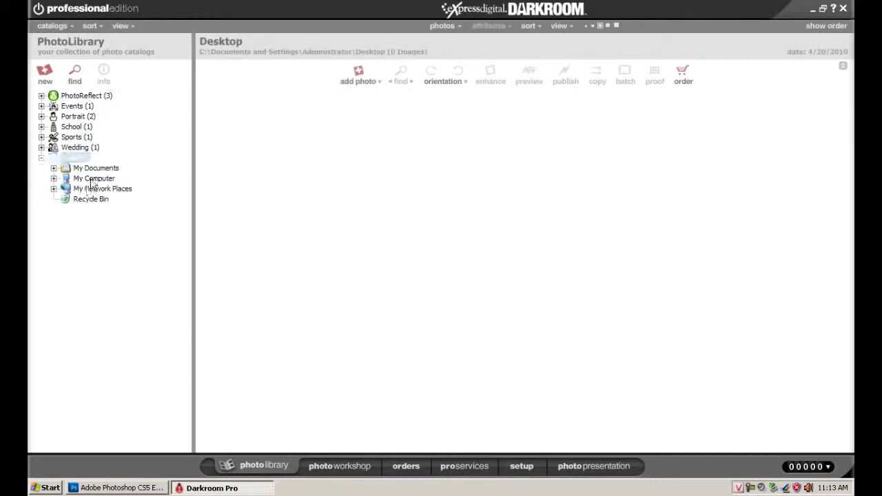
double_click(93, 179)
double_click(103, 208)
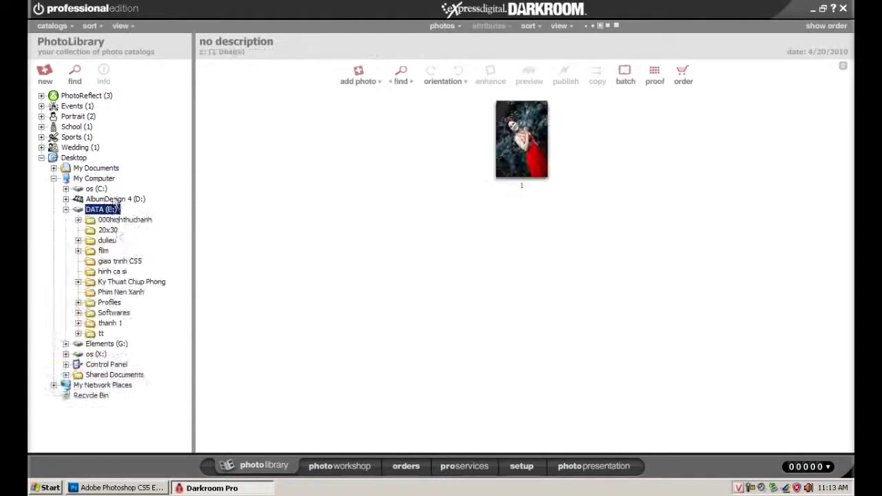
left_click(112, 271)
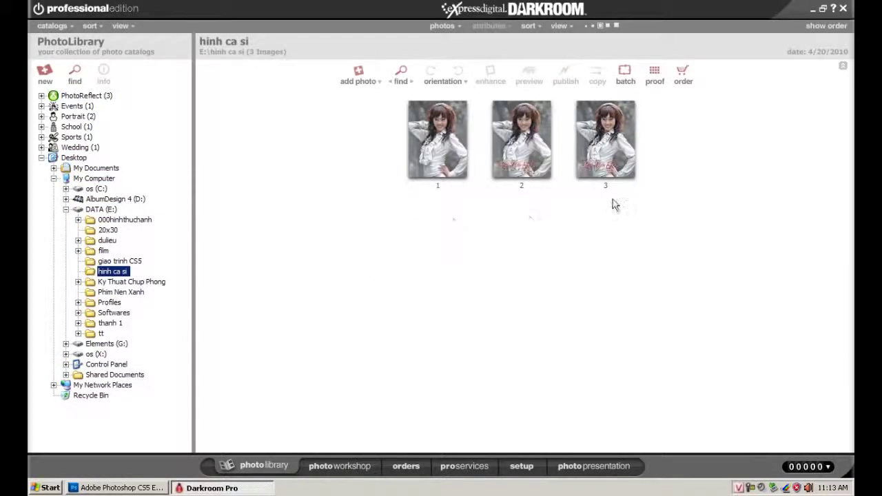
left_click(603, 166)
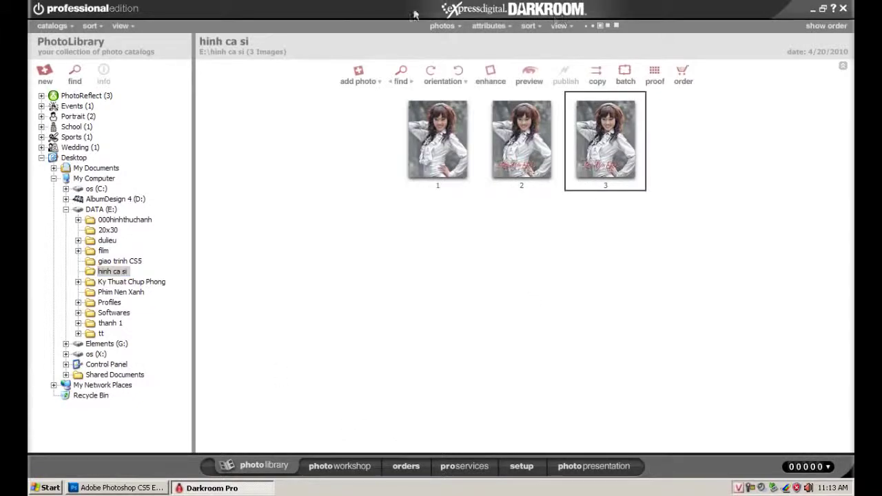
left_click(325, 467)
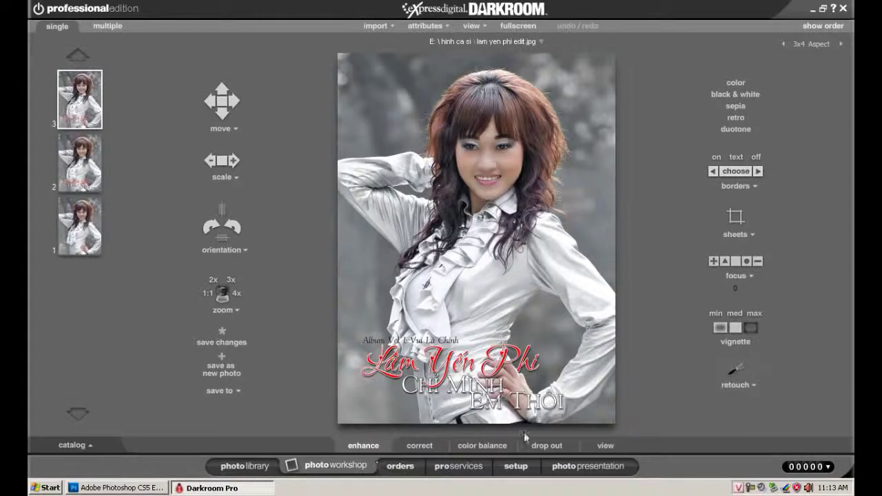
Step: Set Darkroom's focus enhancement on the portrait to 6
left_click(738, 275)
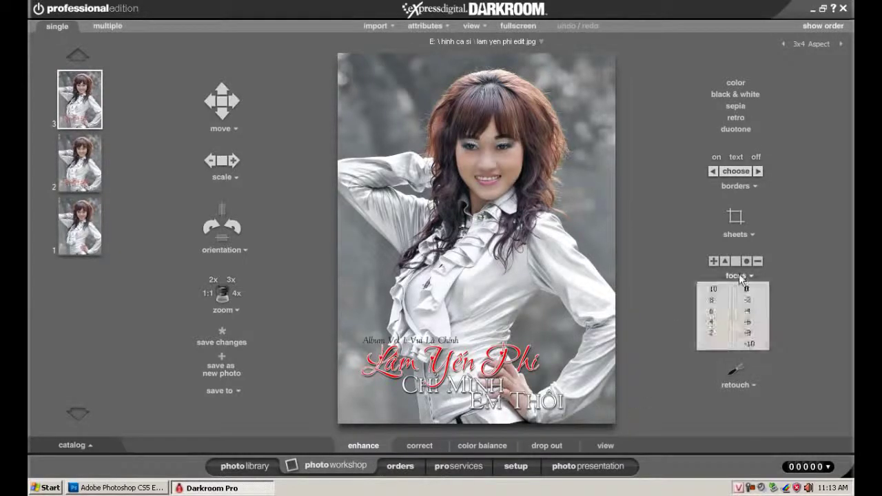
left_click(711, 311)
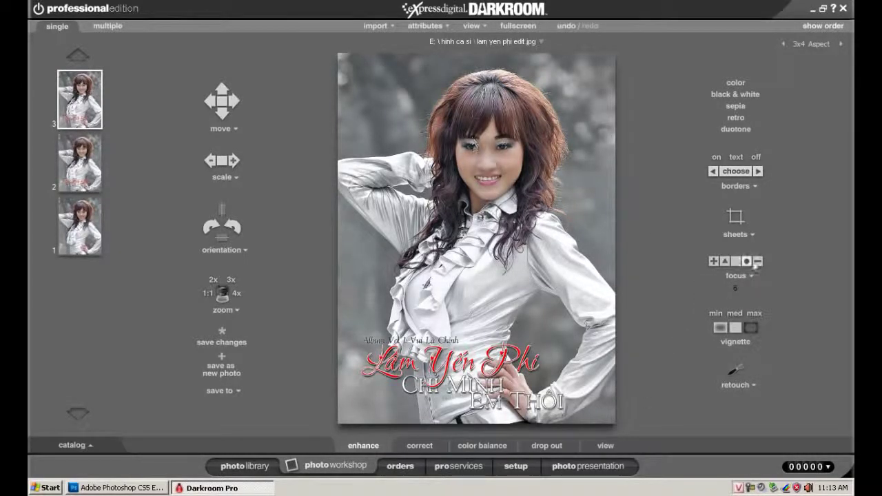
left_click(737, 277)
left_click(717, 322)
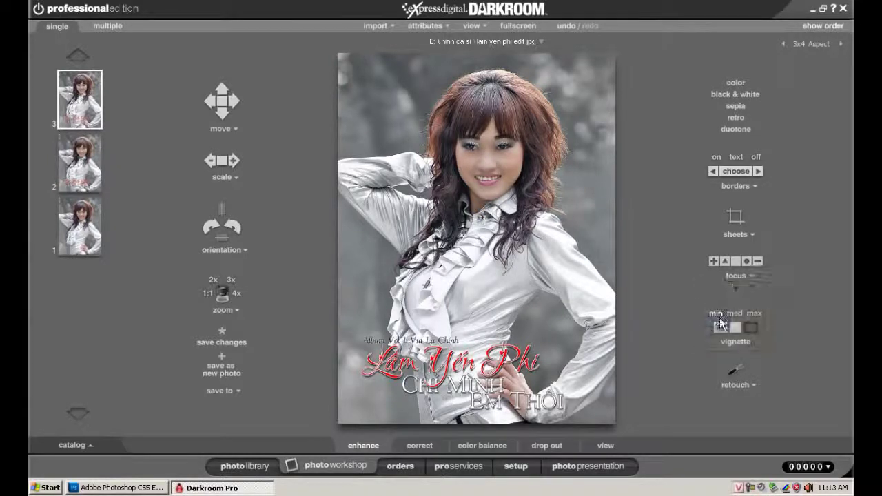
left_click(734, 277)
left_click(720, 311)
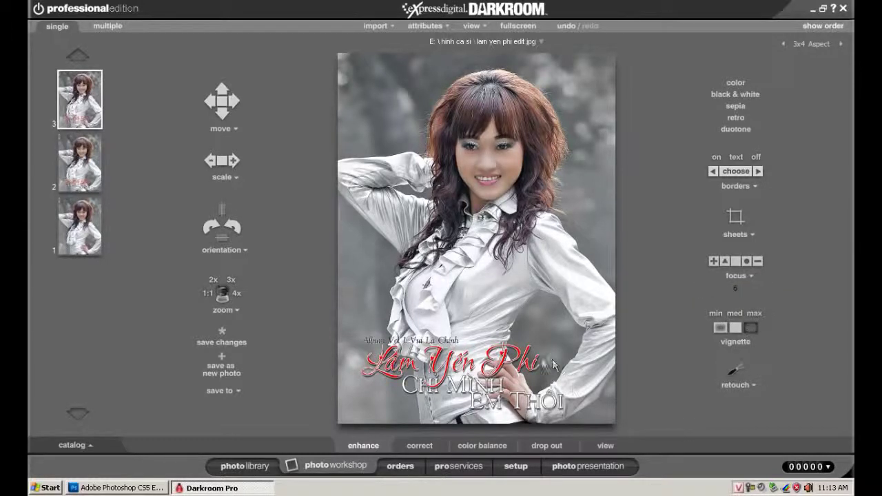
left_click(420, 445)
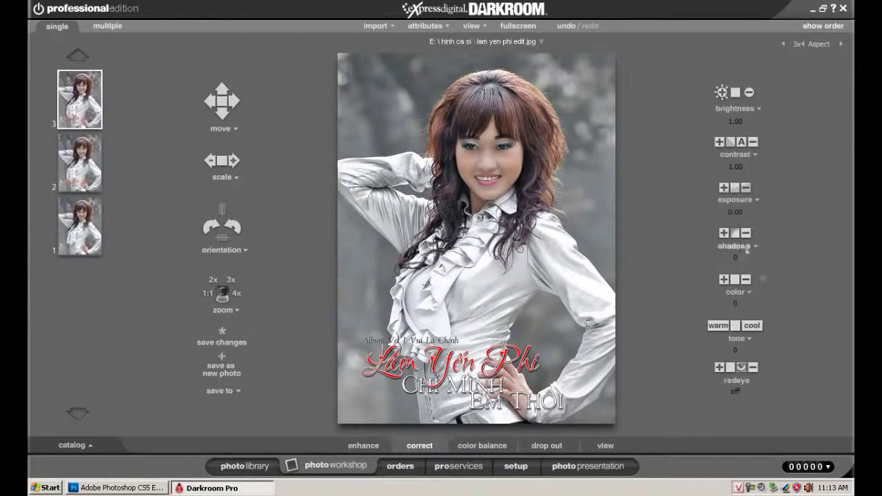
Step: Raise the portrait's shadows correction to 10
left_click(746, 235)
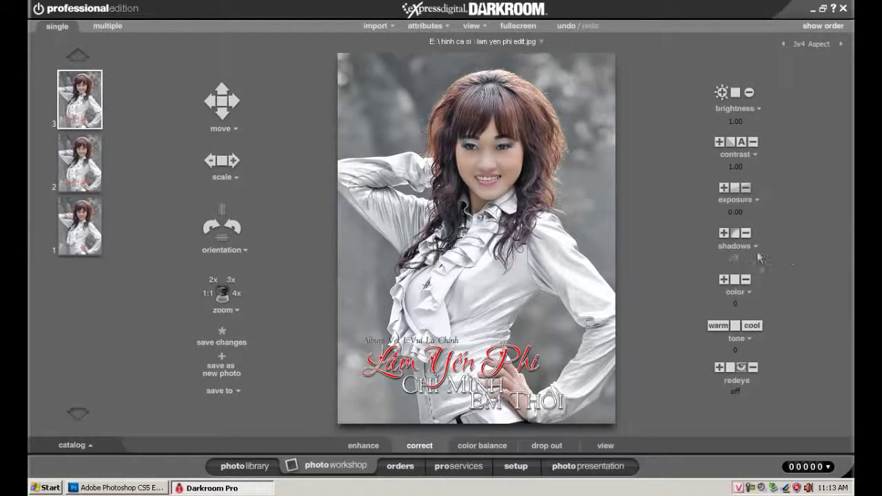
left_click(746, 233)
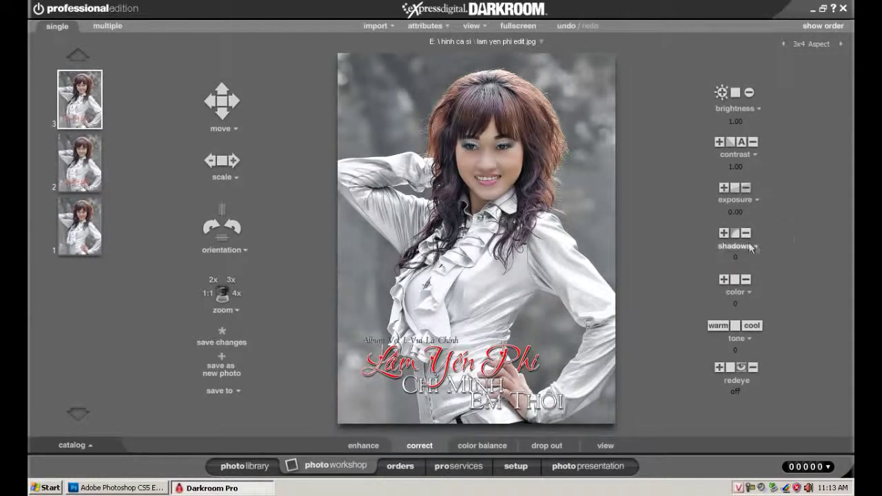
left_click(723, 233)
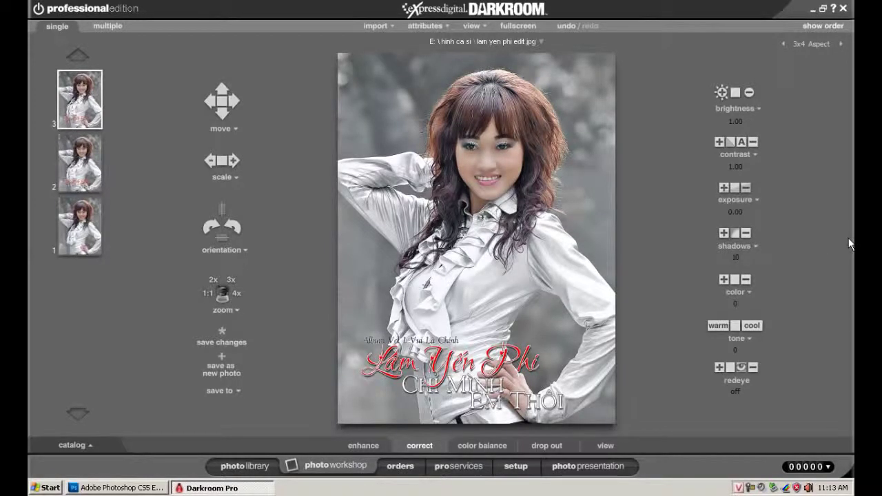
Step: Set the tone correction to -2 and lower the colour to -5
left_click(735, 302)
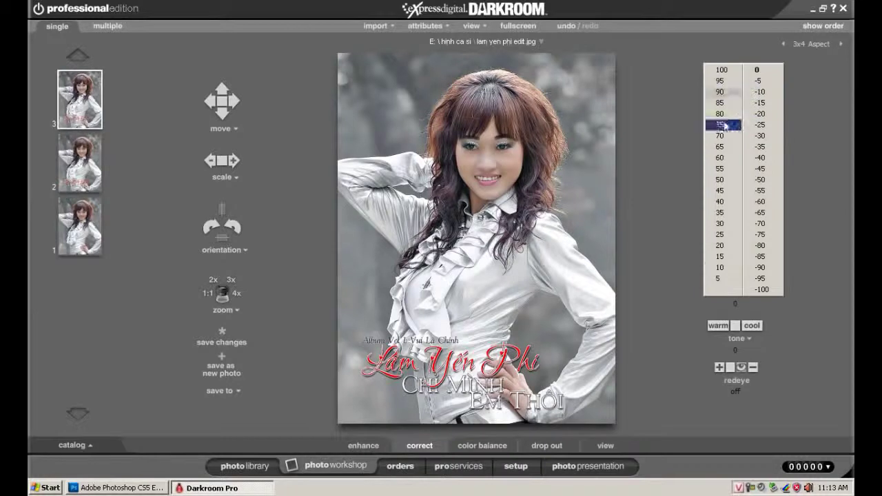
left_click(717, 269)
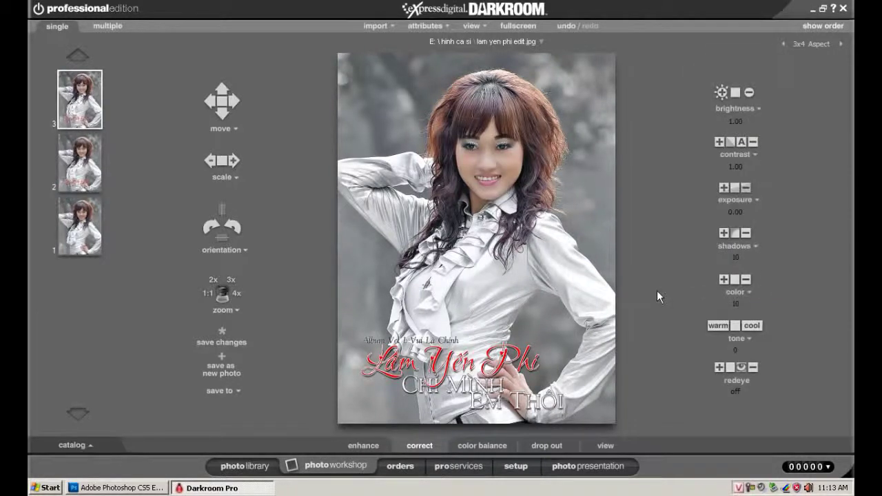
left_click(732, 349)
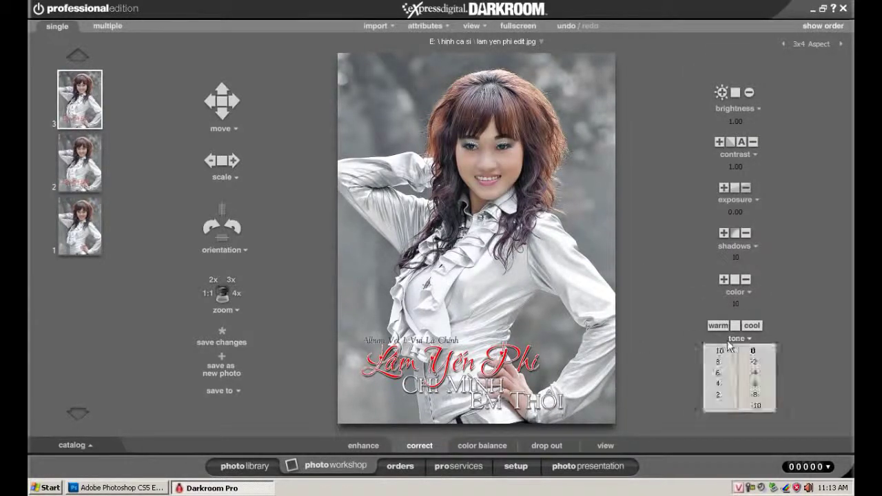
left_click(768, 406)
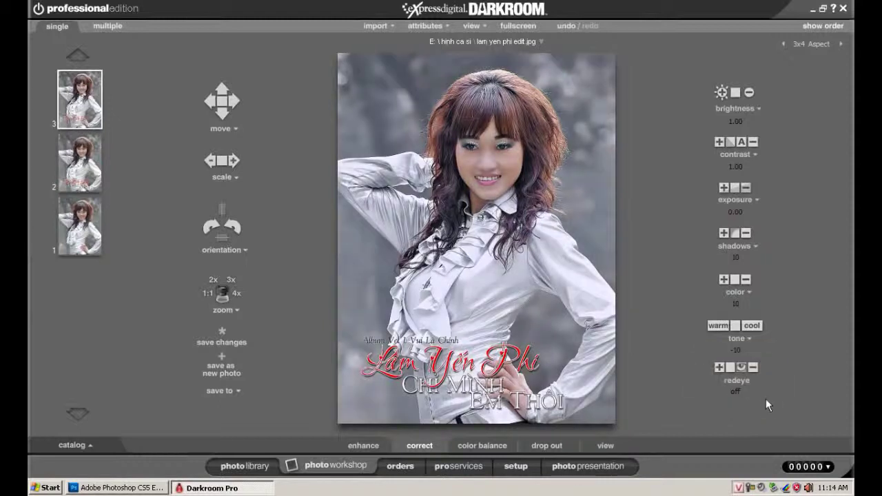
left_click(732, 350)
left_click(725, 397)
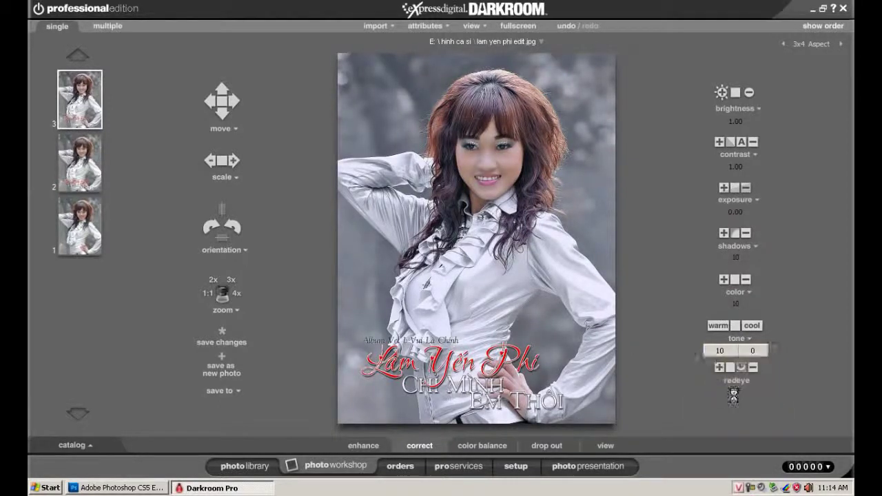
left_click(741, 352)
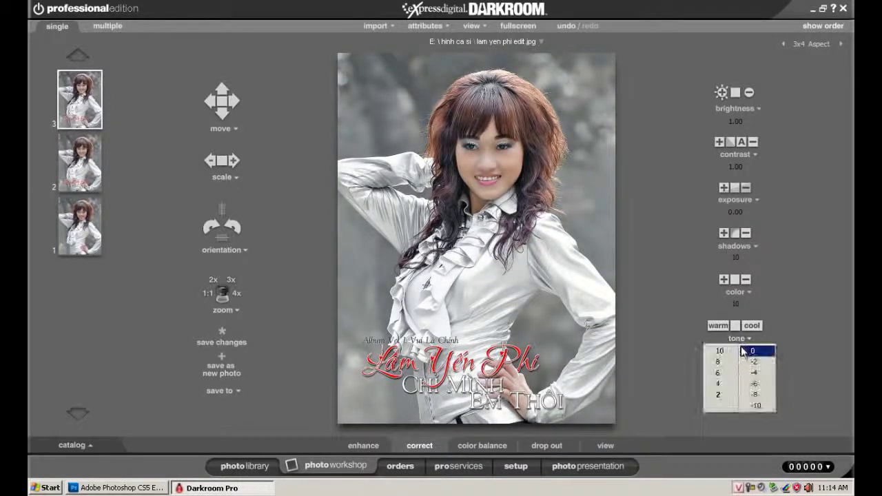
left_click(753, 359)
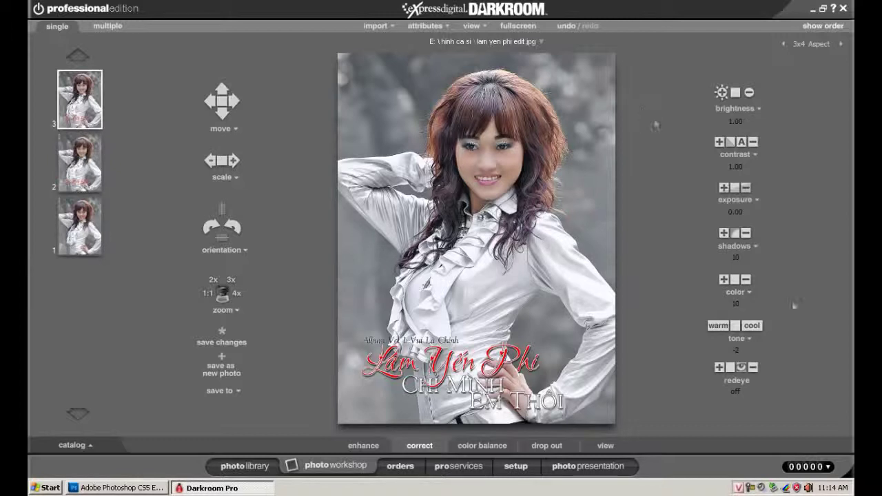
left_click(723, 297)
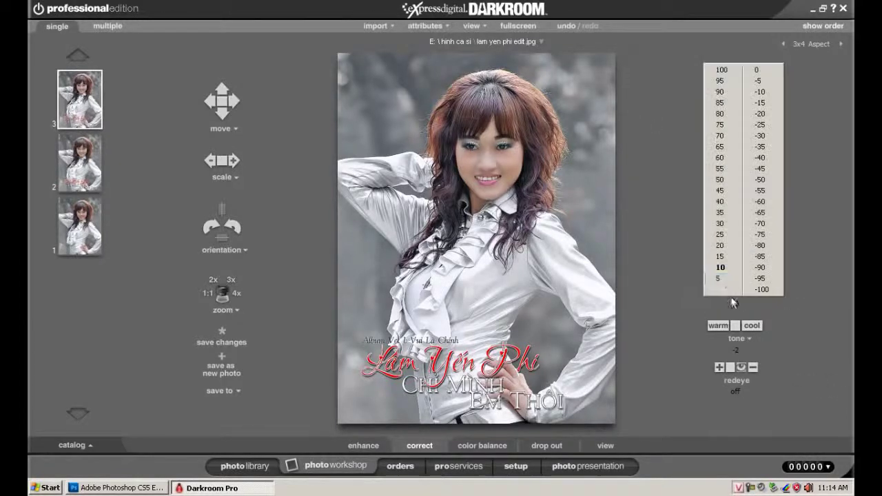
left_click(762, 81)
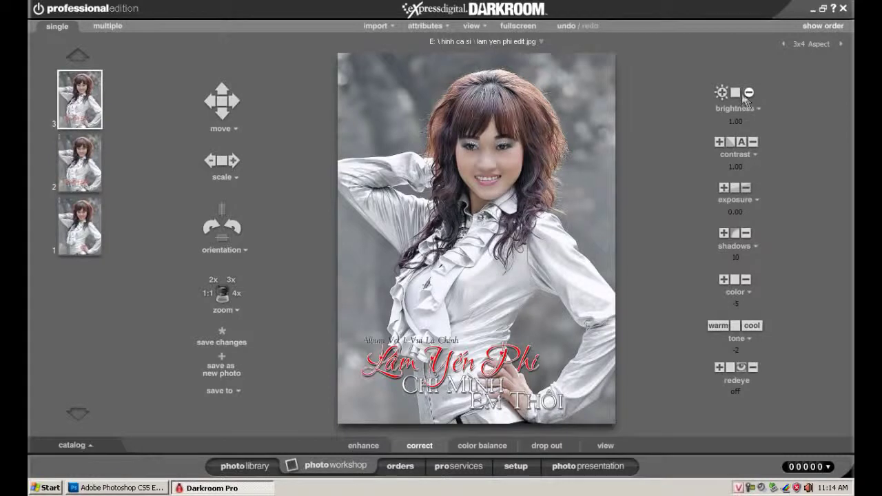
left_click(224, 391)
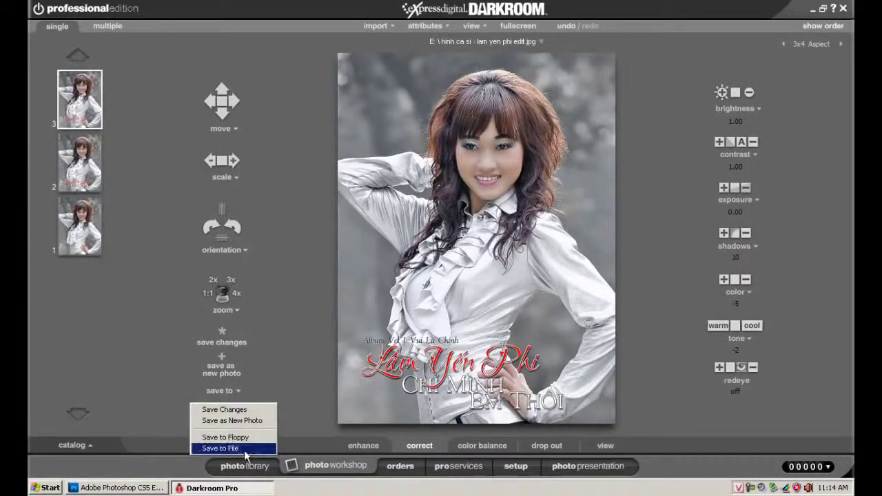
left_click(224, 448)
left_click(193, 26)
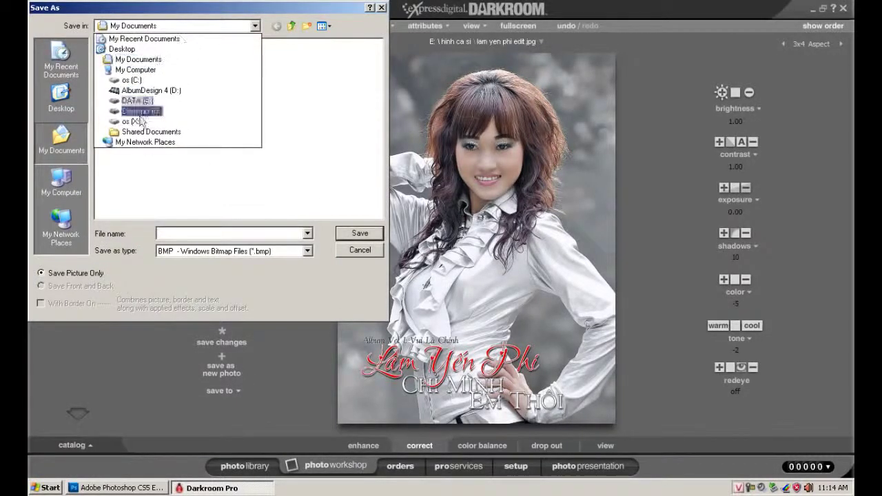
left_click(134, 99)
double_click(133, 100)
left_click(217, 251)
left_click(186, 278)
left_click(131, 44)
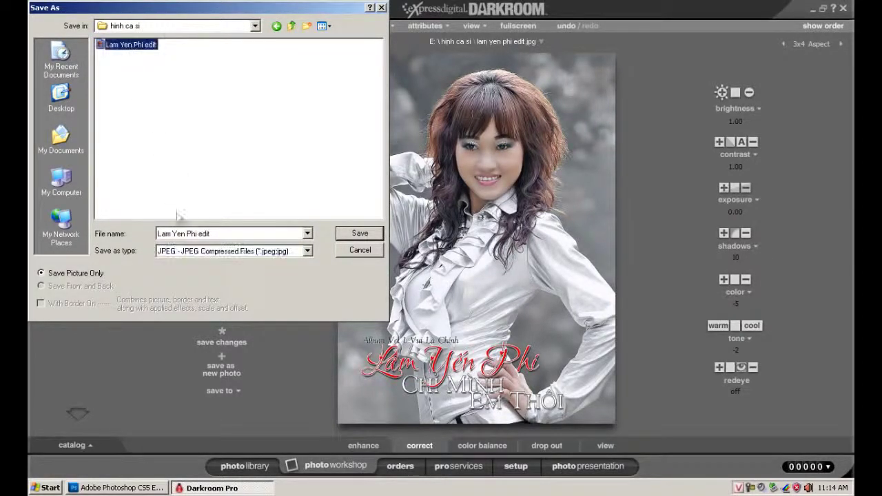
left_click(255, 231)
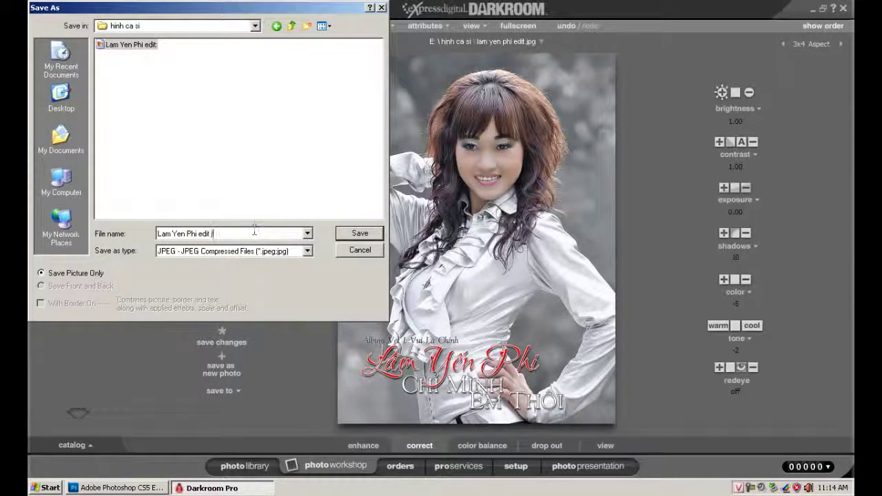
type("final")
key("Return")
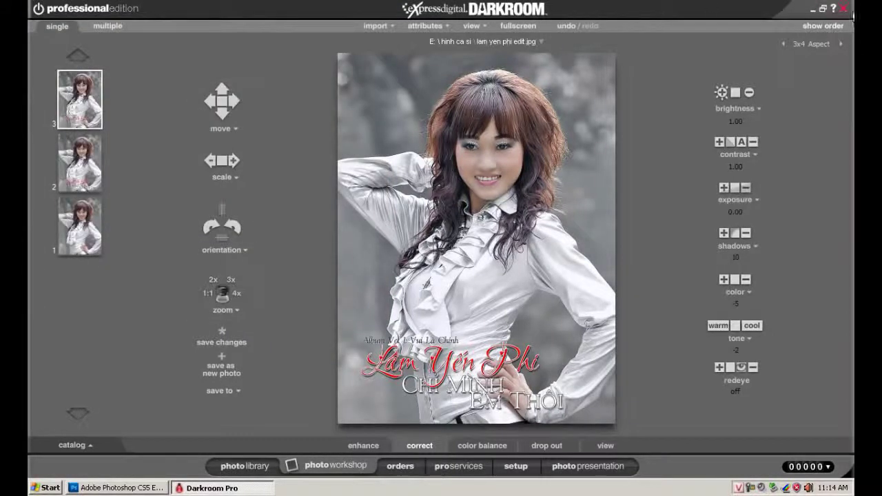
left_click(845, 9)
double_click(62, 400)
double_click(295, 291)
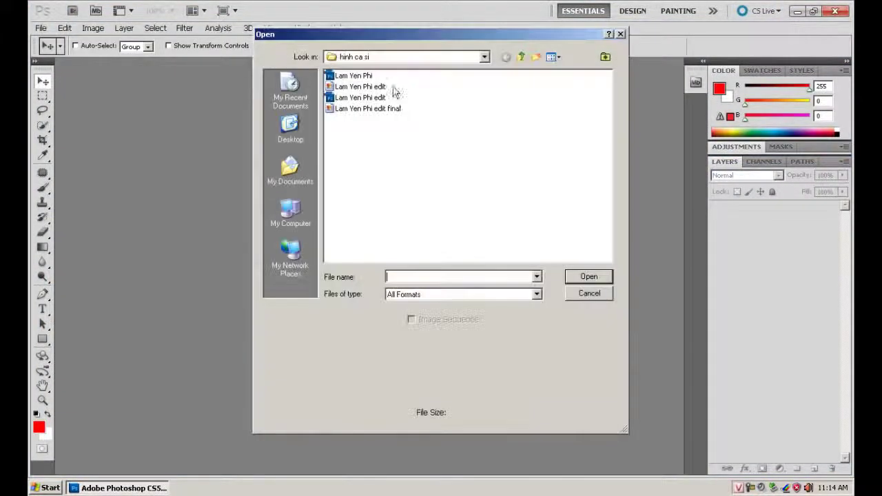
left_click(394, 109)
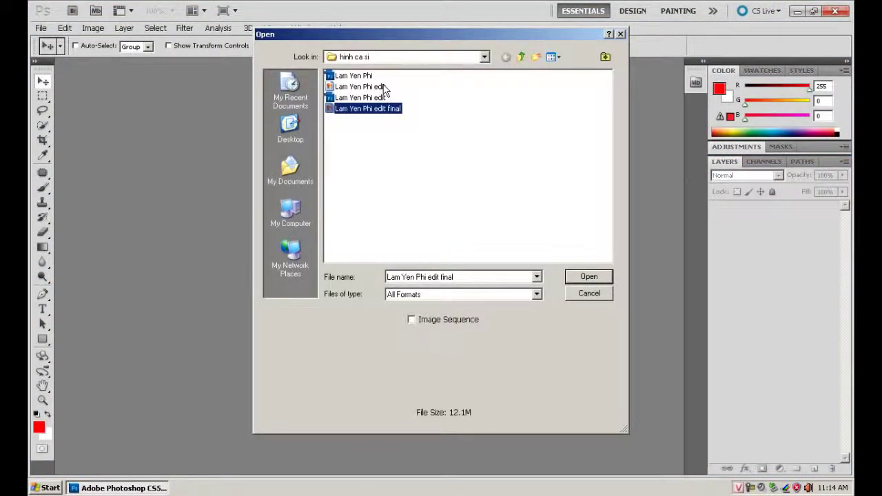
left_click(384, 87, "ctrl")
left_click(591, 277)
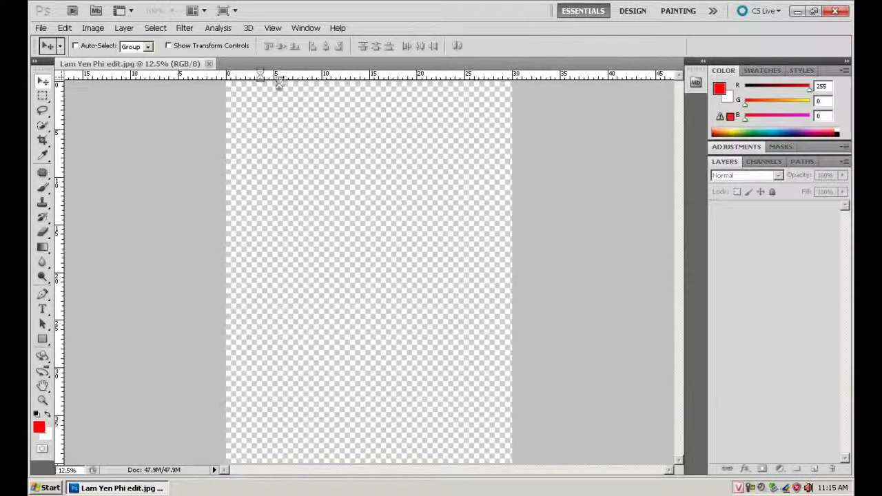
left_click(131, 63)
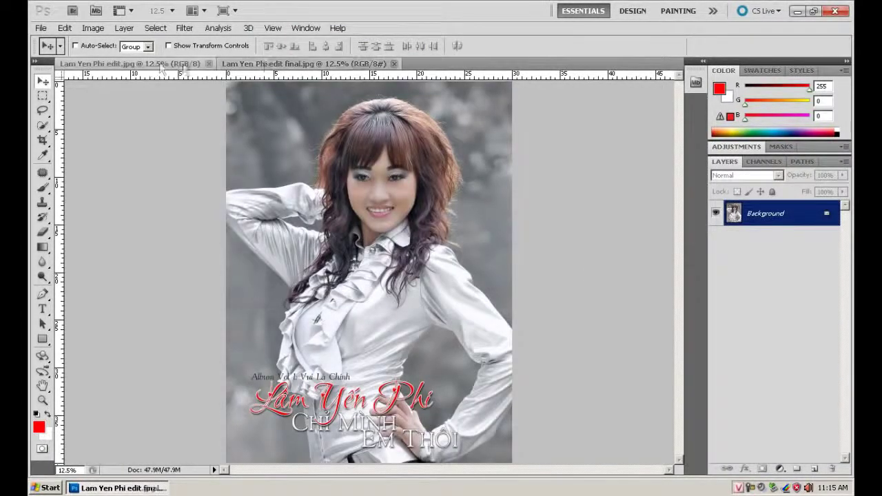
left_click(275, 63)
key("ctrl+Tab")
key("ctrl+Tab")
left_click(306, 28)
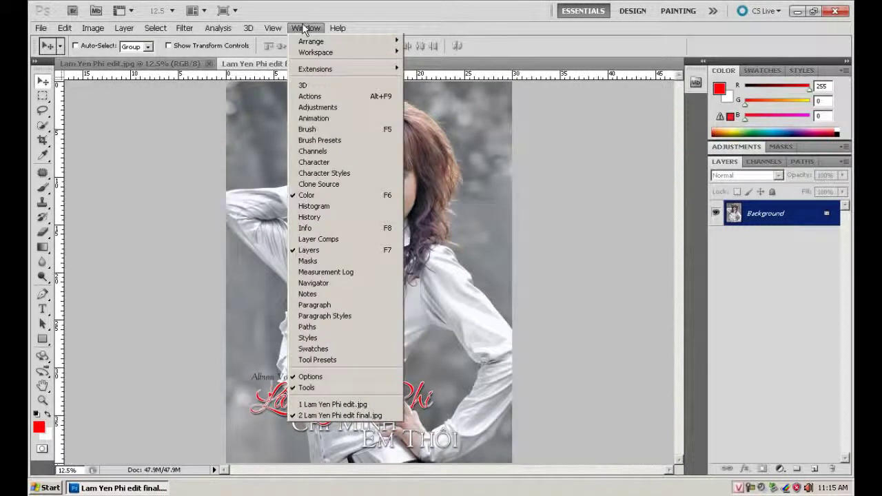
mouse_move(311, 41)
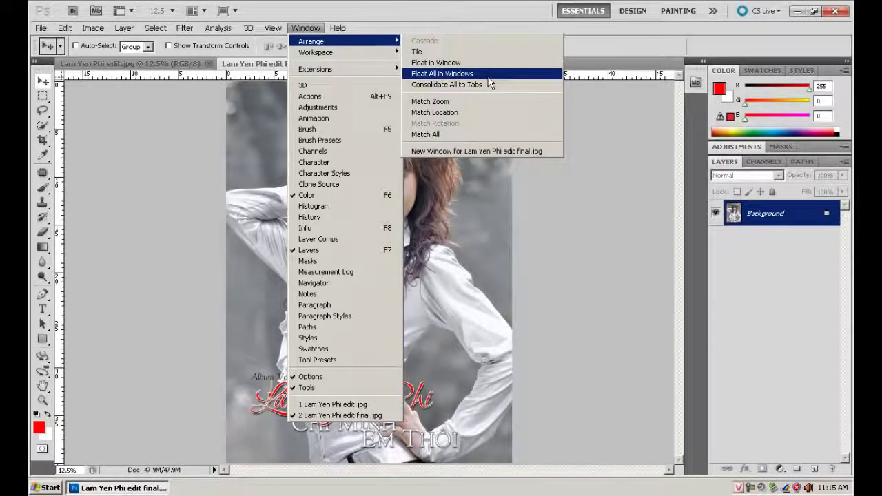
Step: Float both portraits in their own windows with Float All in Windows
left_click(487, 74)
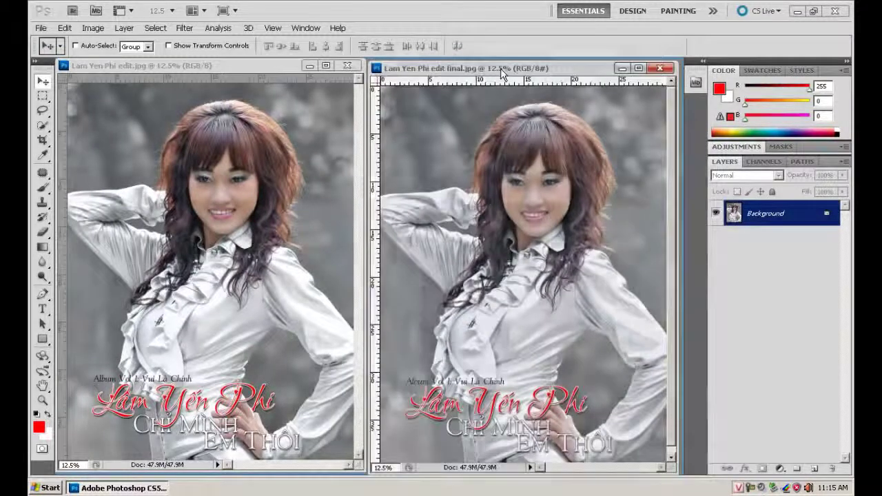
left_click(284, 68)
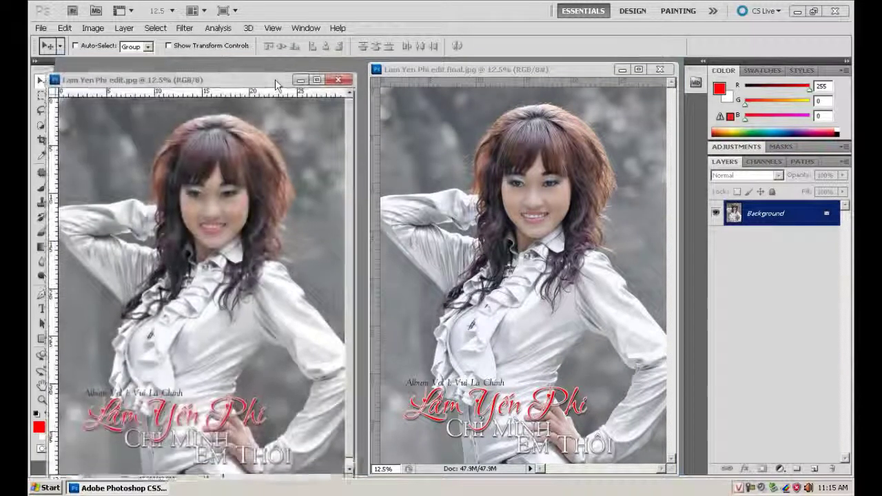
left_click(554, 168)
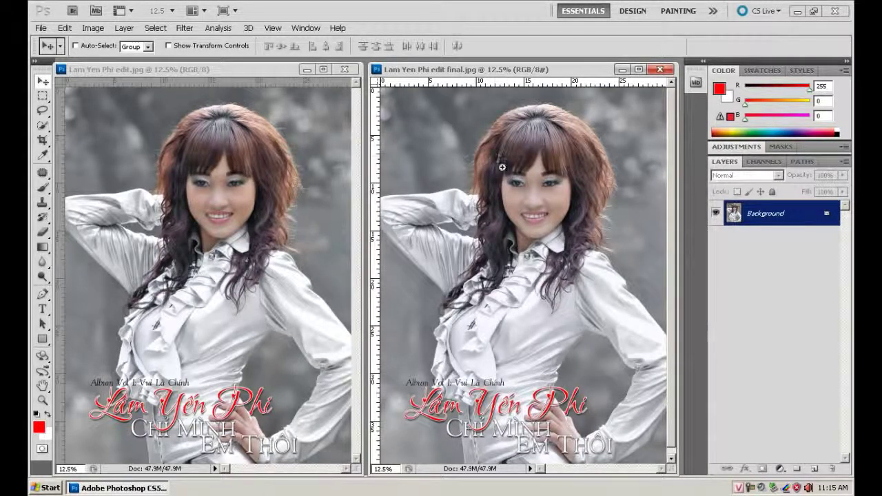
Step: Zoom the final version in on the face and pan to show eyebrows and hair
left_click_drag(490, 153, 575, 250)
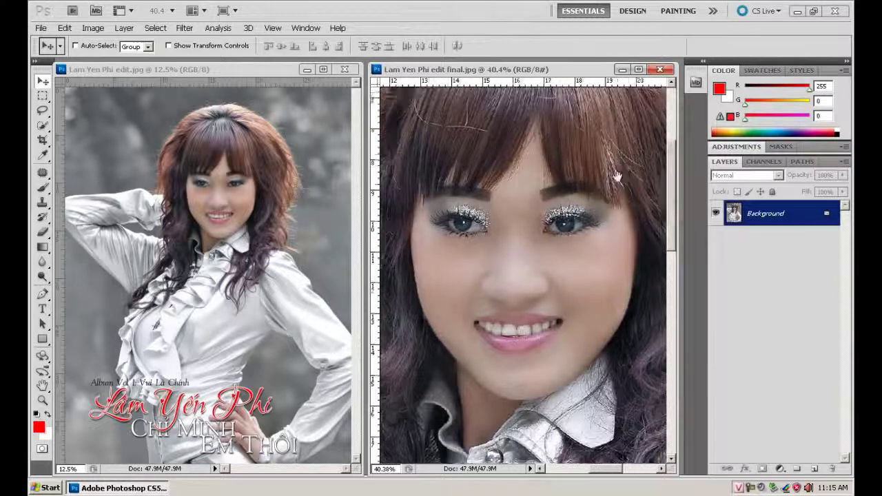
scroll(618, 177, "up", 1)
scroll(517, 199, "up", 1)
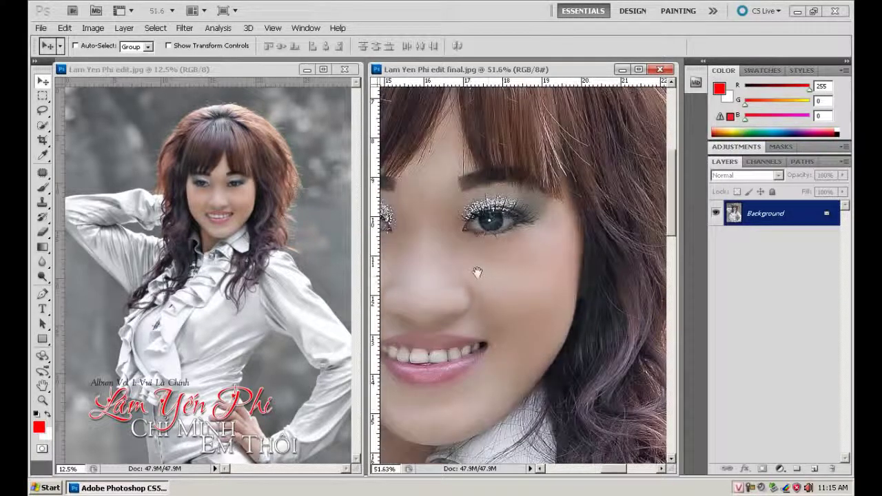
scroll(510, 276, "down", 1)
scroll(521, 277, "down", 1)
scroll(522, 277, "down", 1)
scroll(521, 277, "up", 1)
scroll(521, 277, "up", 1)
scroll(521, 278, "down", 1)
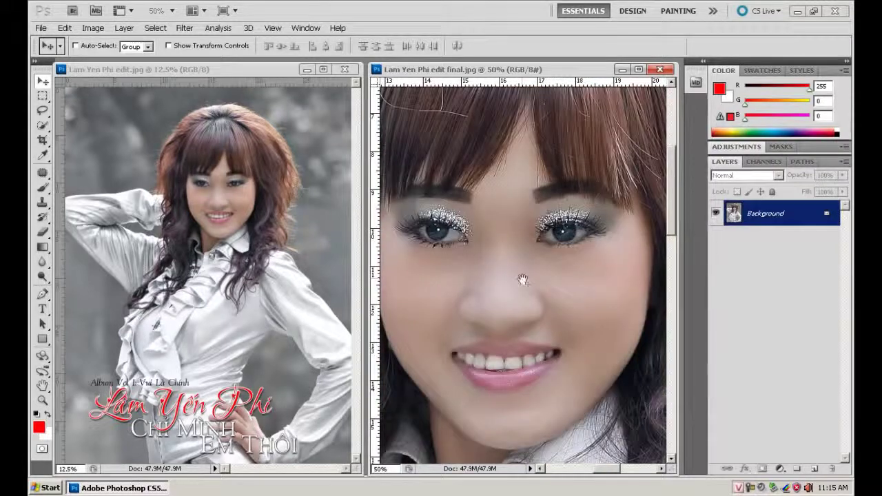
mouse_move(448, 244)
left_mouse_down()
mouse_move(491, 255)
mouse_move(521, 197)
mouse_move(551, 199)
left_mouse_up()
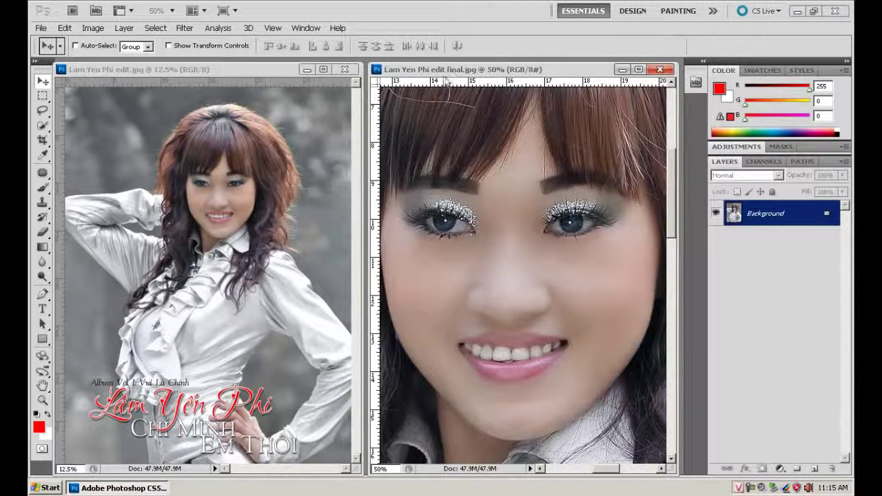
left_click(306, 27)
mouse_move(311, 41)
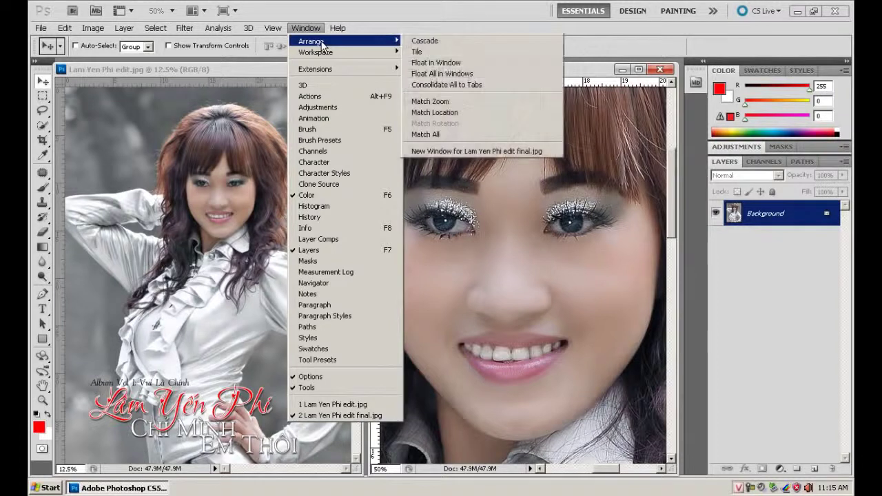
Step: Match both windows' zoom and location, then pan both from hairline to mouth and collar
left_click(425, 135)
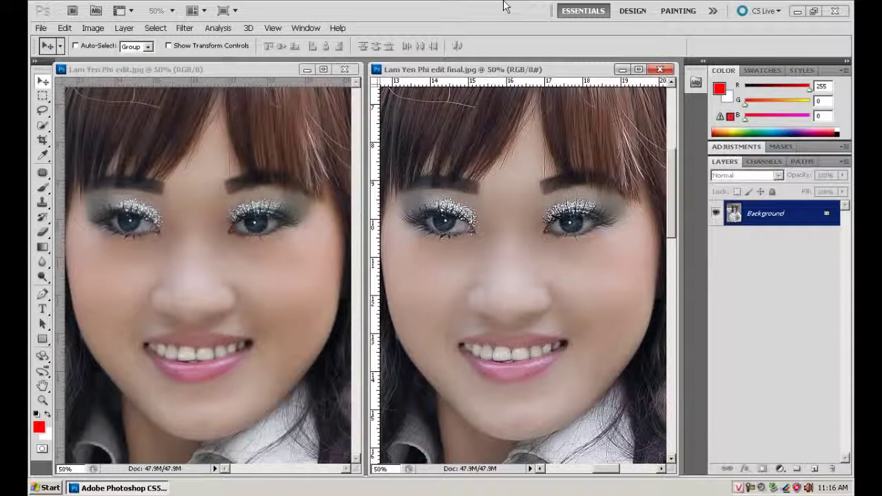
left_click(42, 386)
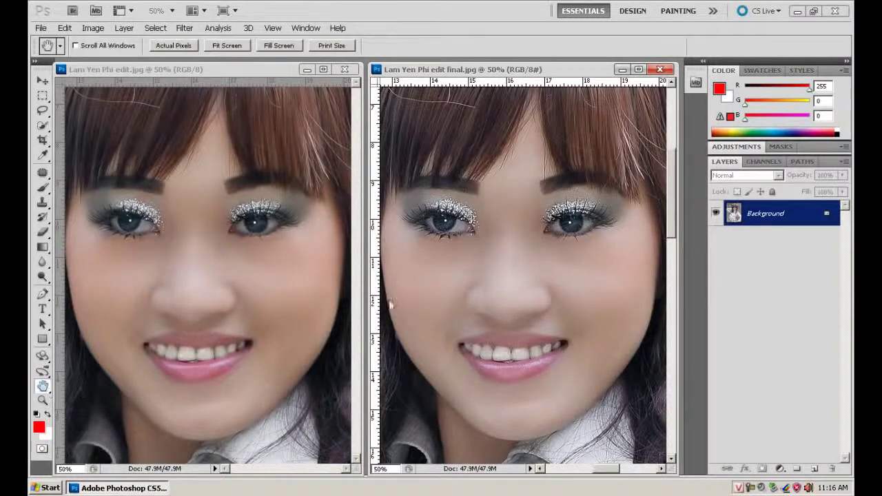
mouse_move(603, 121)
left_mouse_down()
mouse_move(535, 247)
mouse_move(557, 216)
left_mouse_up()
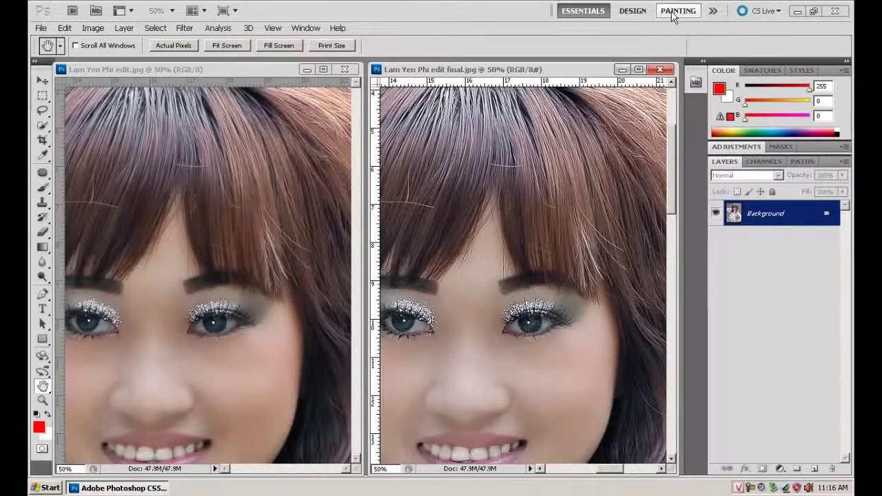
left_click_drag(551, 315, 627, 147)
Step: Pan both images to the shirt ruffles and back to the faces, then close the earlier edit
left_click_drag(456, 456, 488, 285)
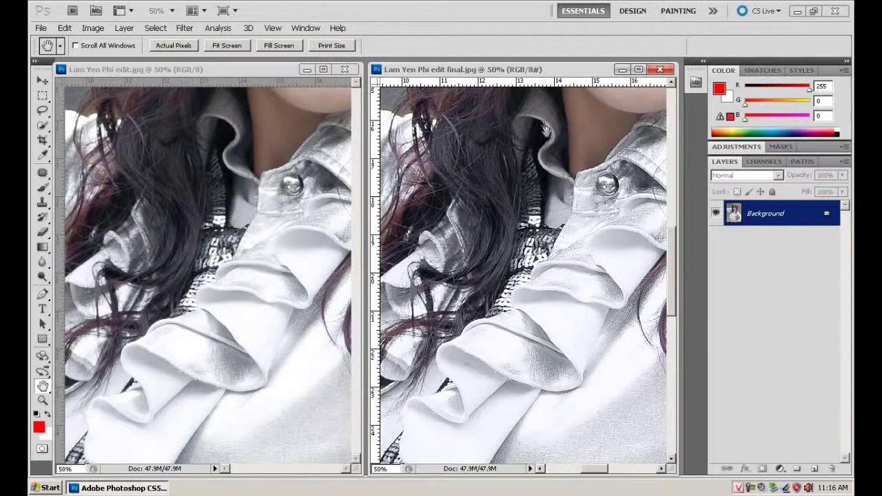
left_click_drag(503, 248, 463, 430)
left_click_drag(597, 262, 572, 295)
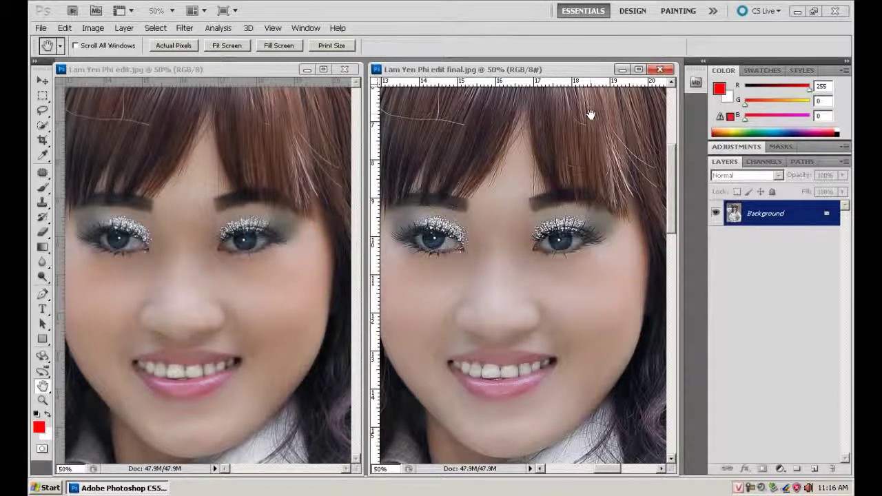
left_click(346, 69)
Step: Move the final portrait window left and convert it to CMYK with U.S. Web Coated (SWOP) v2
left_click_drag(440, 75, 233, 78)
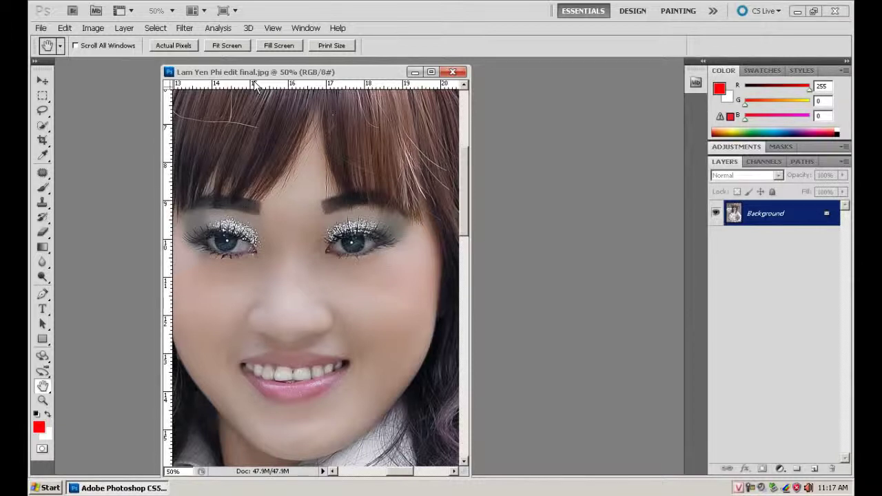
left_click(93, 28)
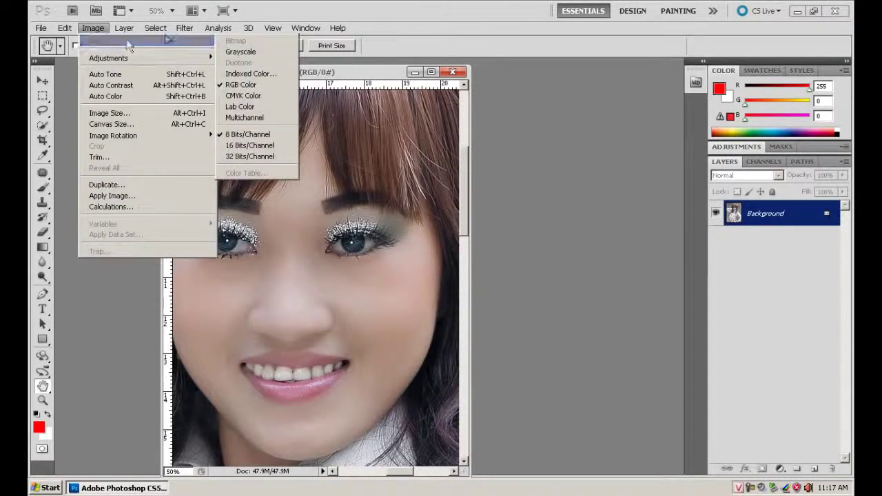
mouse_move(97, 41)
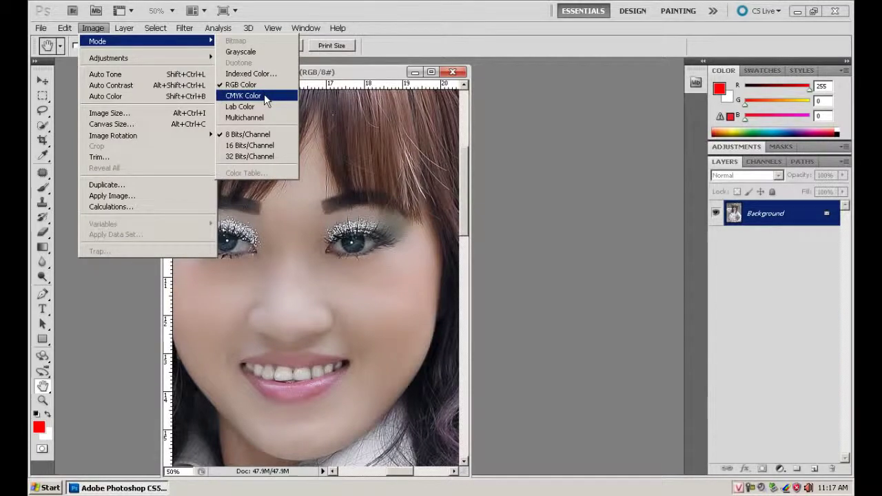
left_click(264, 95)
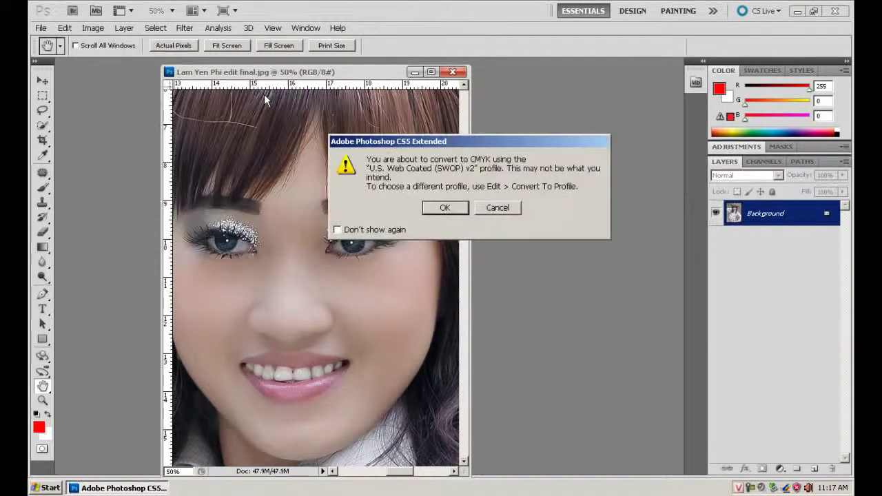
left_click(444, 207)
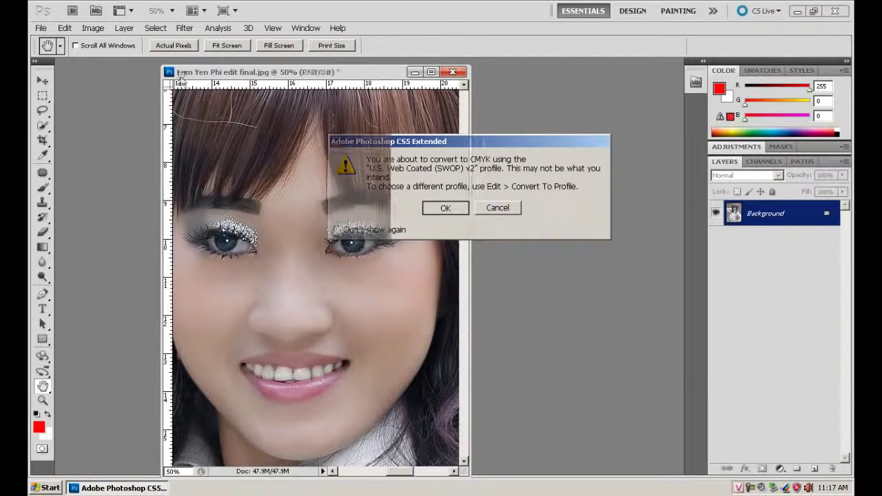
left_click(41, 28)
left_click(73, 206)
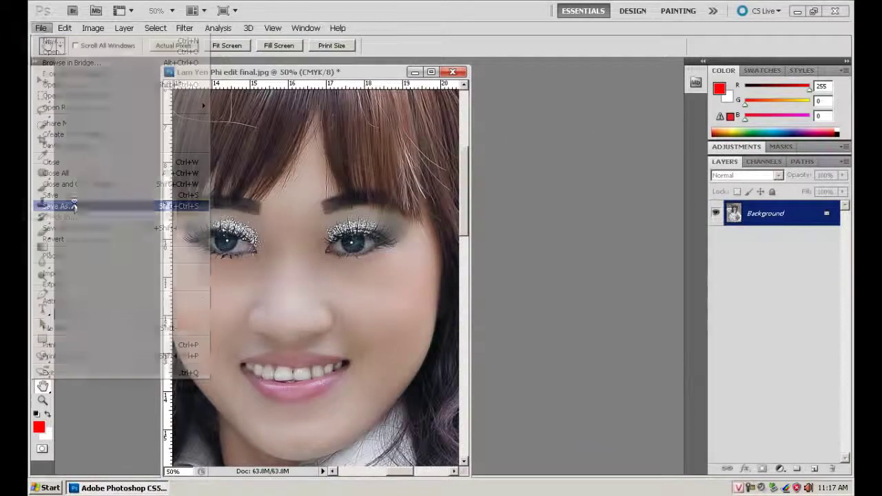
left_click(414, 277)
left_click(406, 371)
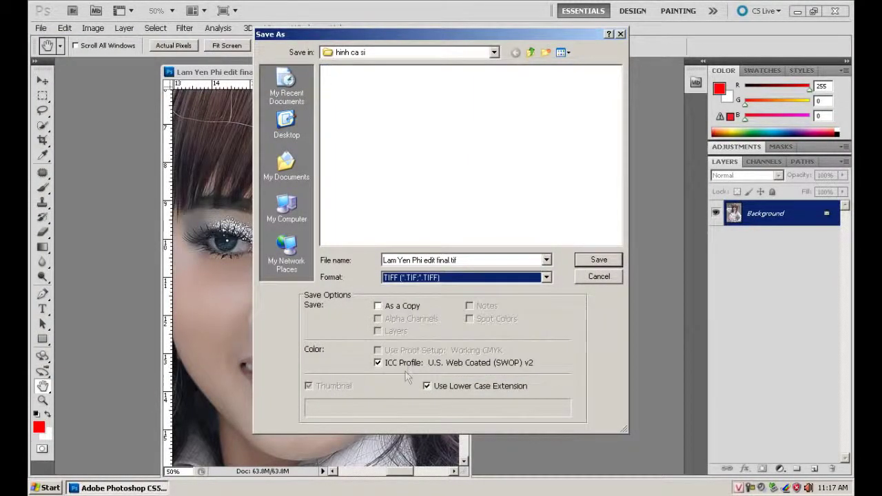
left_click(456, 260)
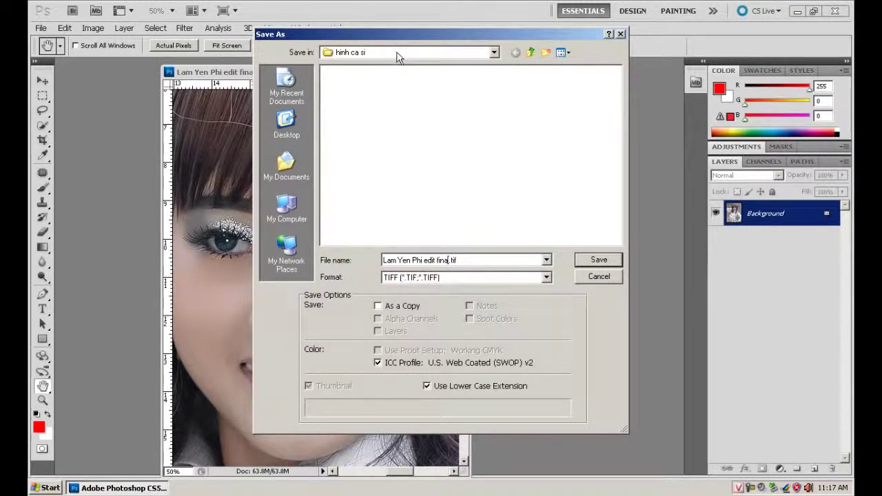
double_click(446, 260)
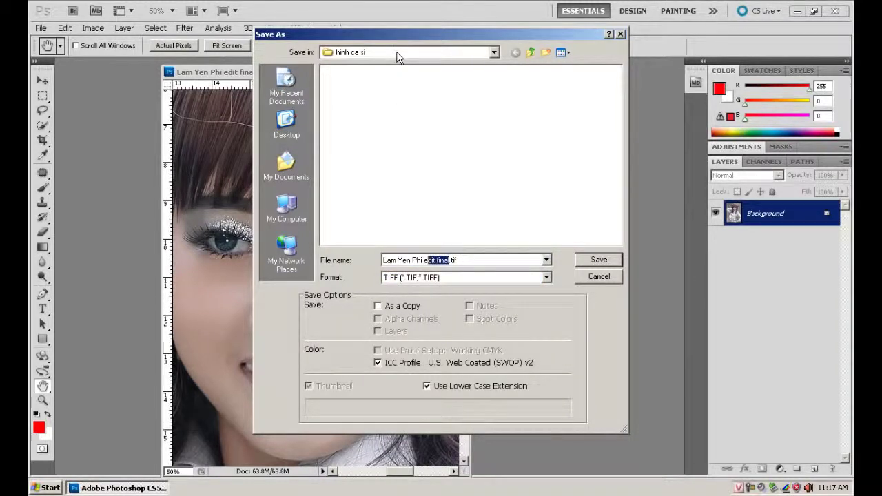
type("Pri")
type("nt of")
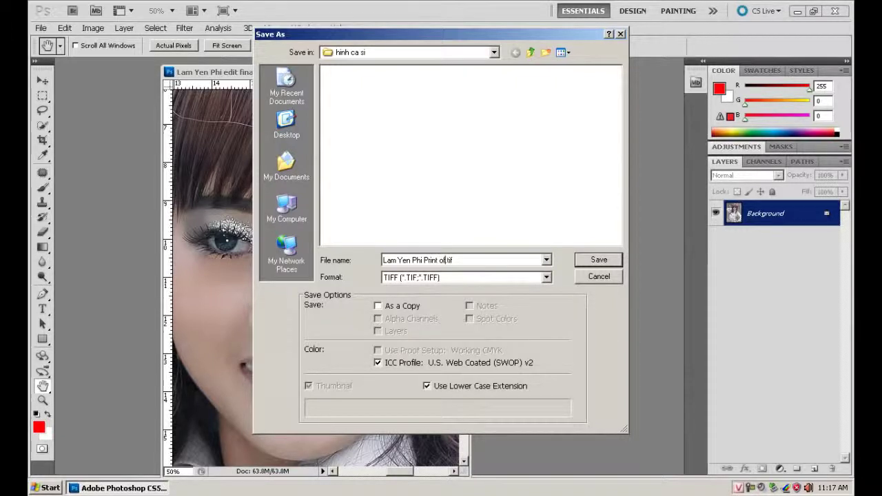
type("set")
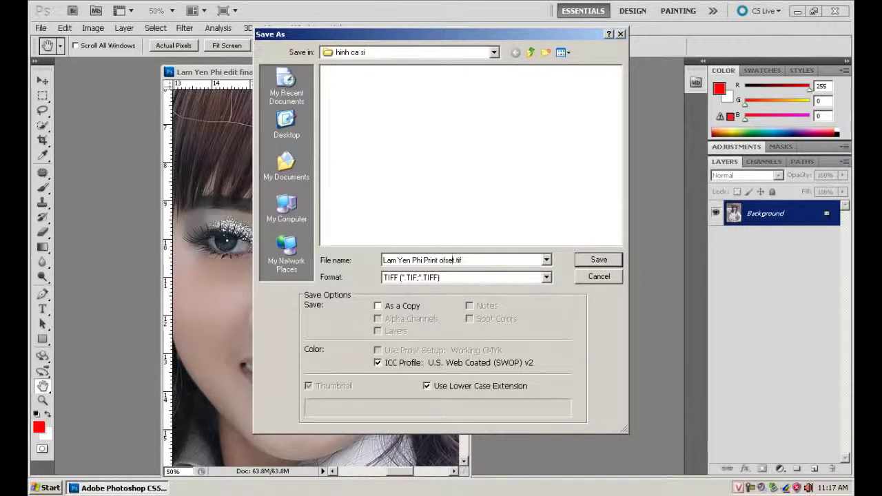
left_click(445, 260)
type("f")
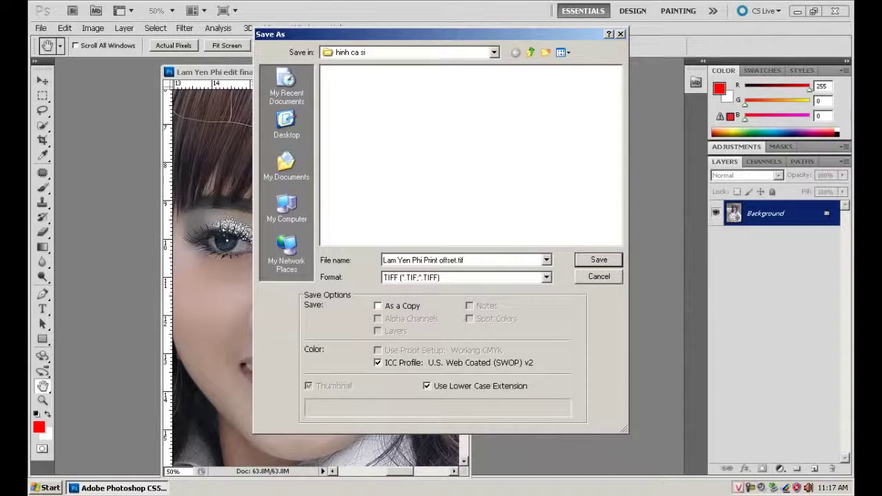
key("Return")
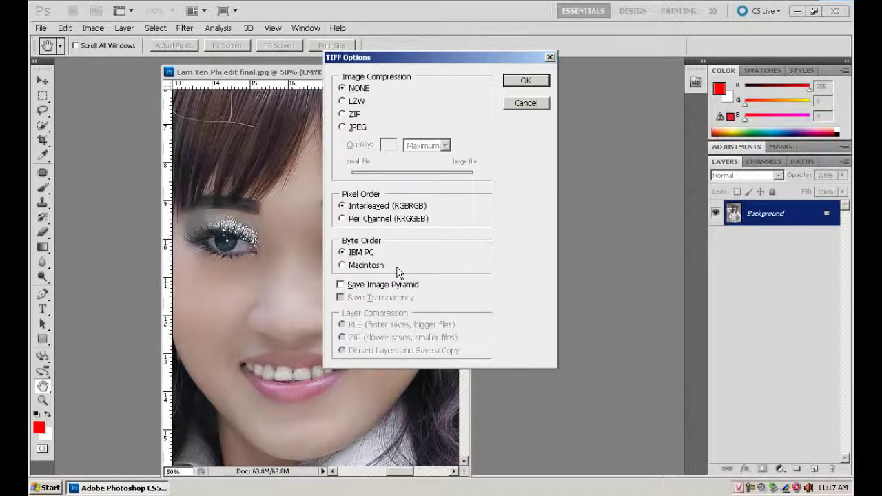
left_click(524, 81)
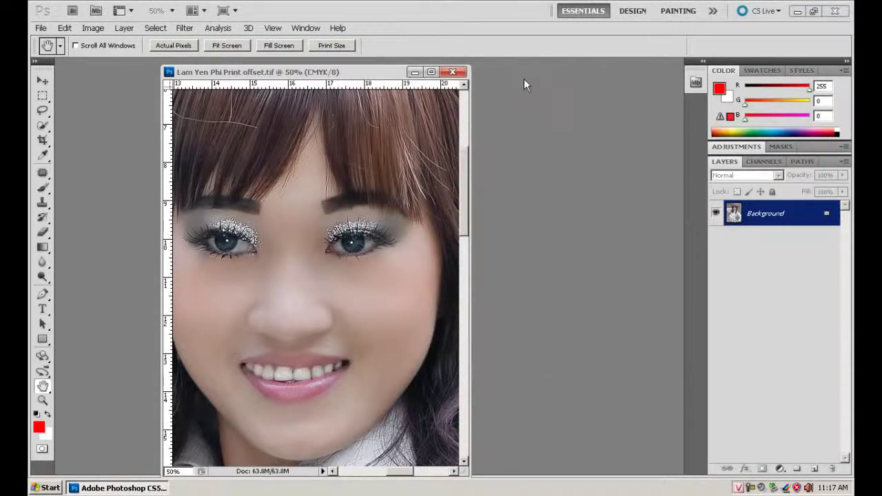
left_click(457, 72)
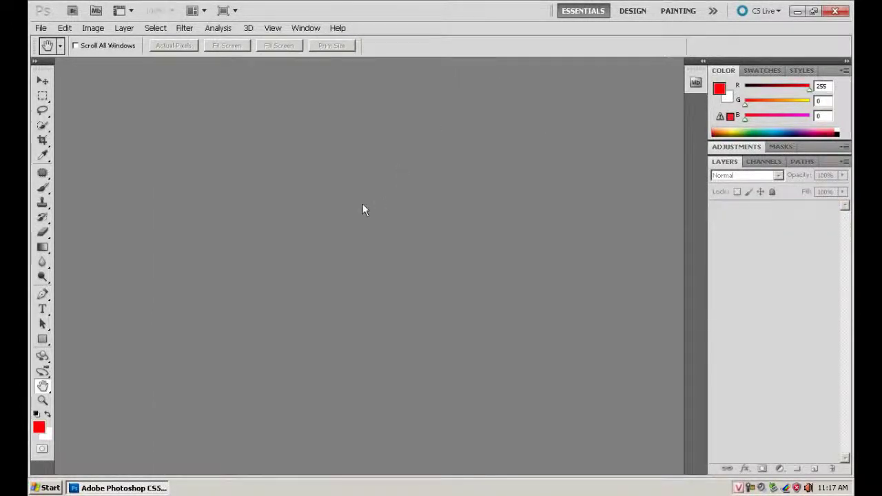
Step: Browse the hinh ca si folder in the Open dialog, selecting the Lam Yen Phi Print offset file
key("ctrl+o")
left_click(397, 120)
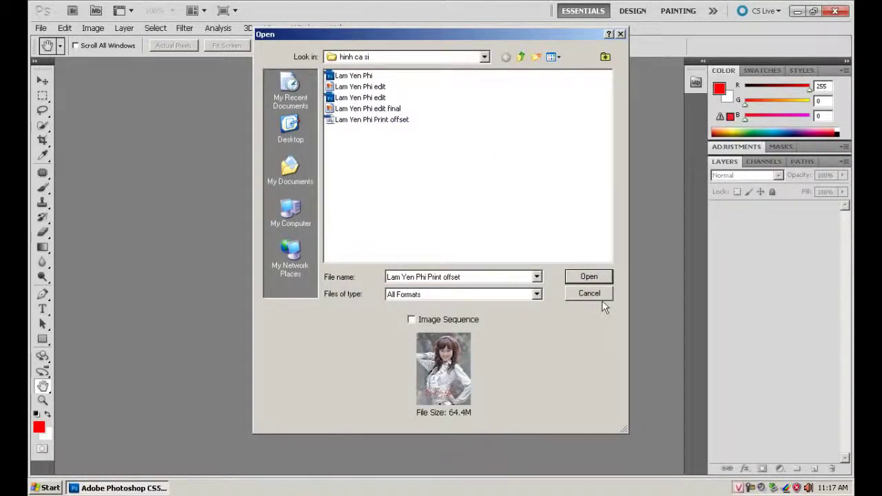
left_click(589, 278)
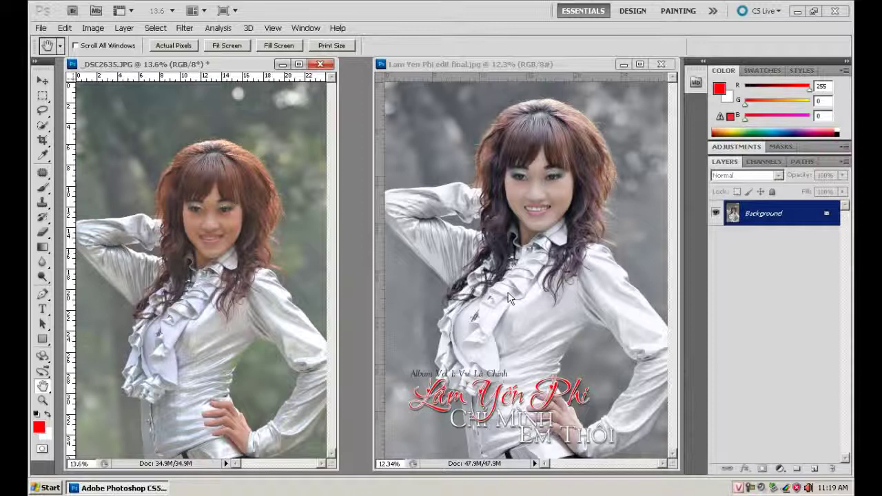
Step: Zoom the original photo and the final cover in on the face, then pan the cover toward the collar
left_click(207, 164, "ctrl")
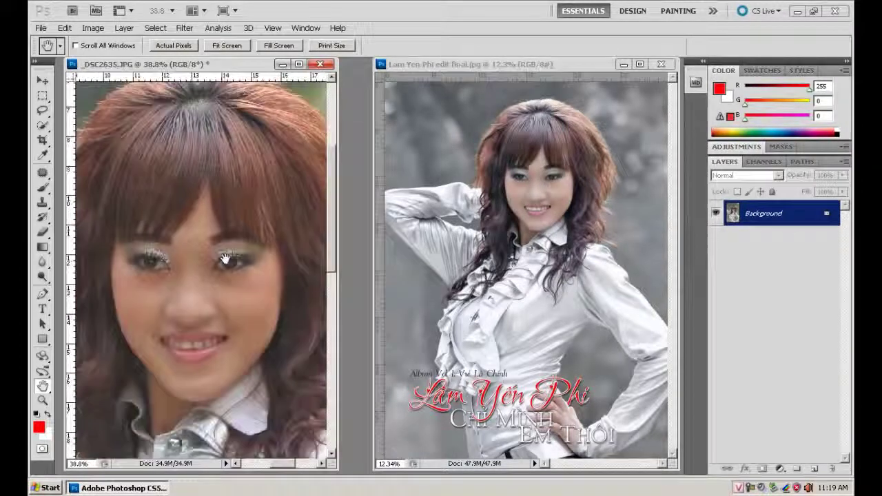
left_click(265, 307, "ctrl")
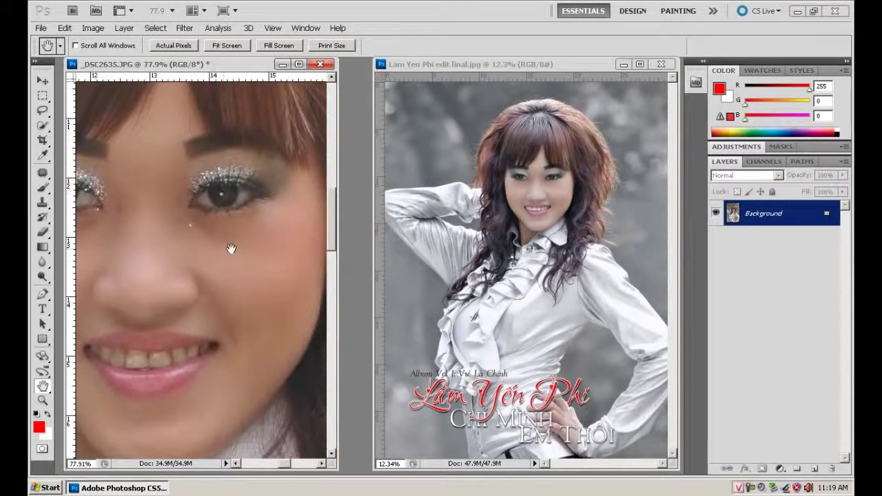
left_click(531, 166)
left_click(531, 165, "ctrl")
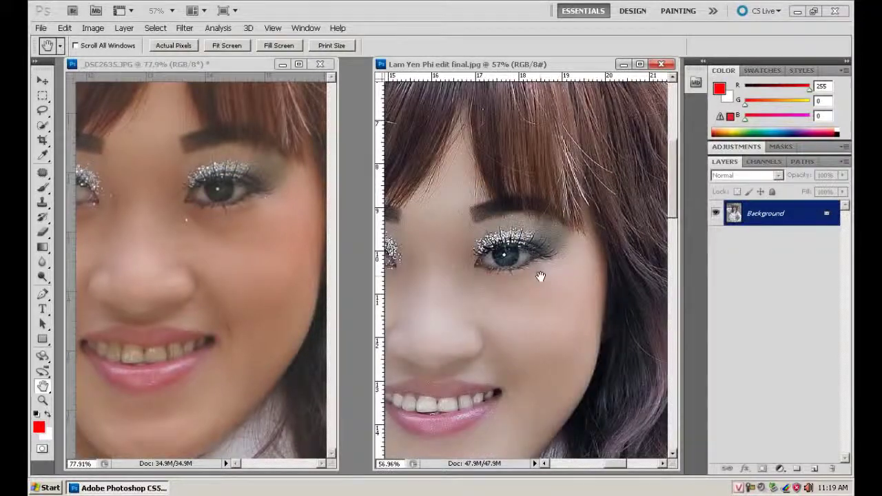
left_click(654, 244, "ctrl")
left_click(653, 246, "ctrl+alt")
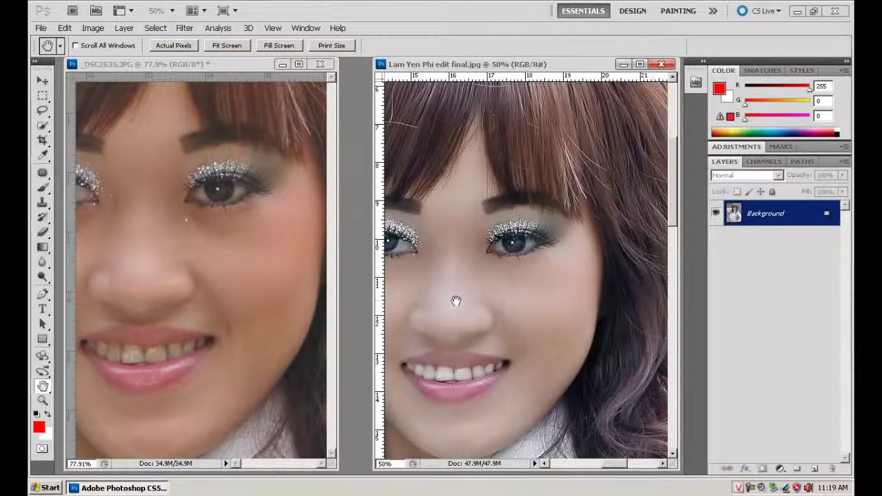
left_click_drag(457, 301, 522, 230)
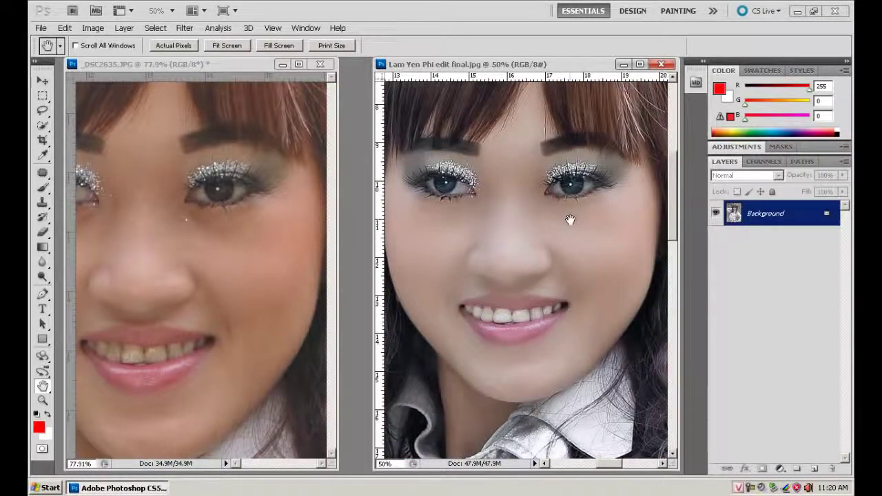